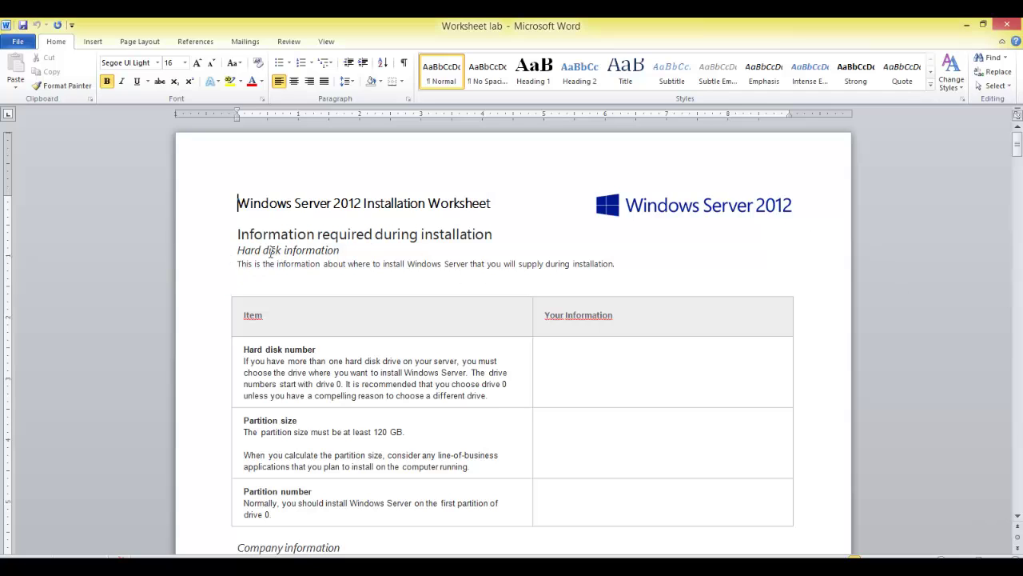
# Step: Highlight the 120 GB minimum in the Partition size requirement row
pyautogui.scroll(-1, 367, 251)
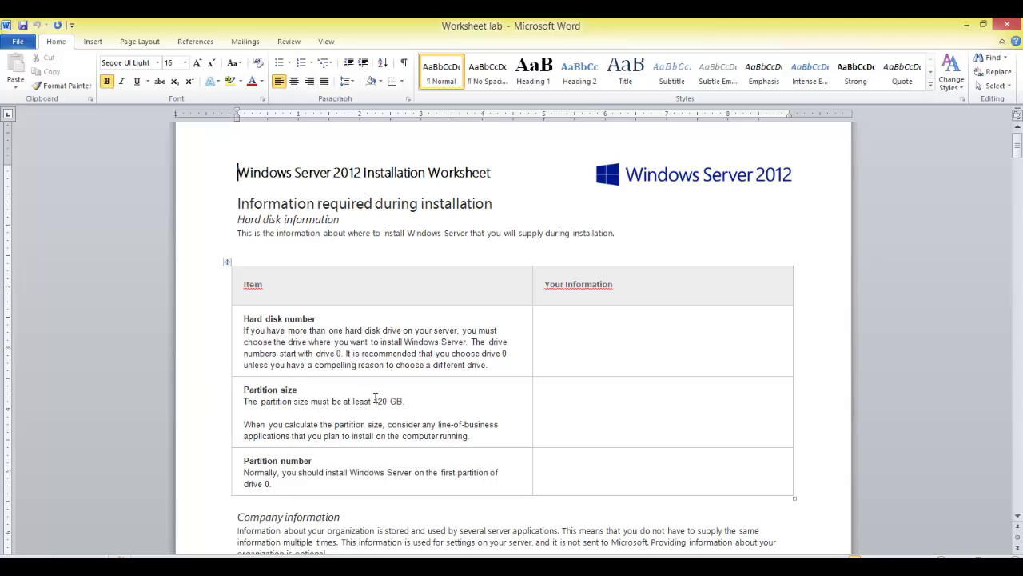
pyautogui.moveTo(405, 402); pyautogui.dragTo(373, 401)
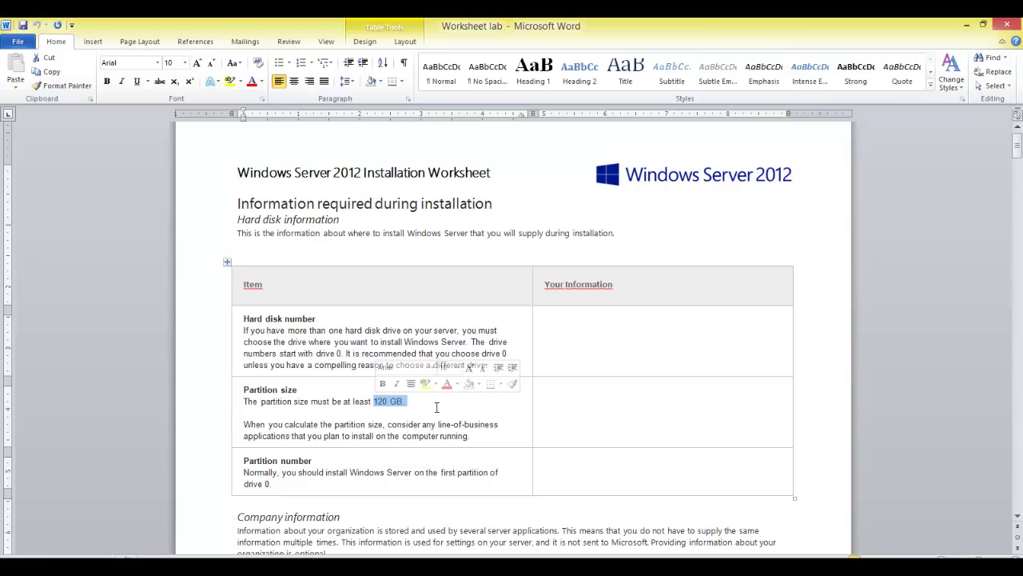
pyautogui.scroll(-1, 432, 424)
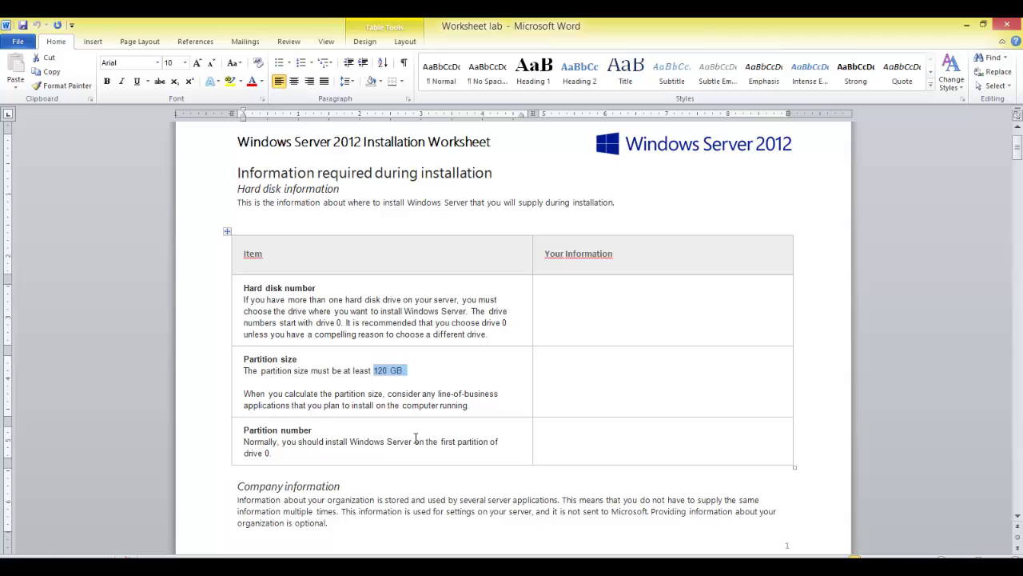
# Step: Enter 600 GB as the partition size and add a justified HARD DISK: 0 (OS) line
pyautogui.click(637, 362)
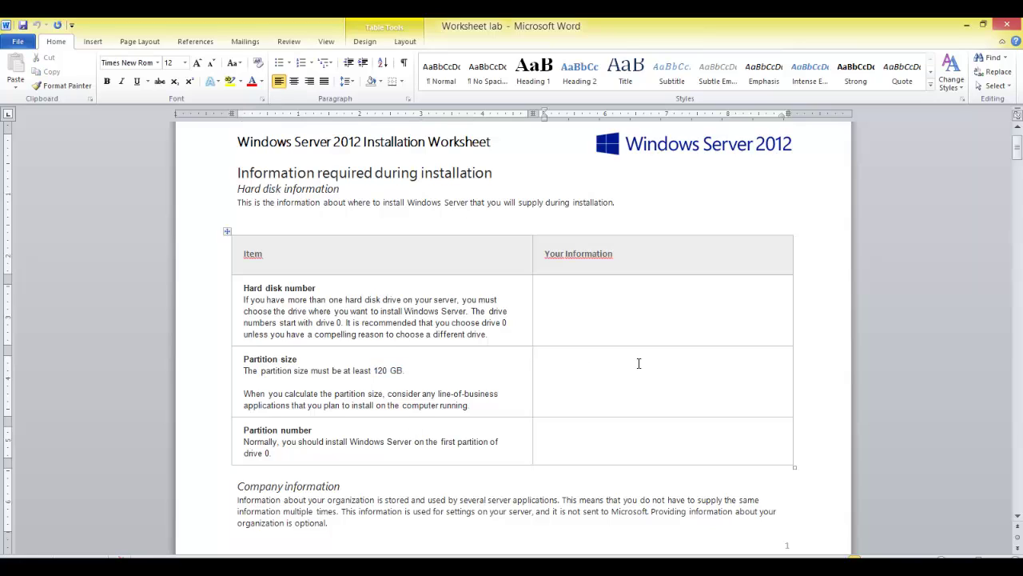
pyautogui.write('600 GB')
pyautogui.click(615, 313)
pyautogui.write('HARD DISK: 0 (OS)')
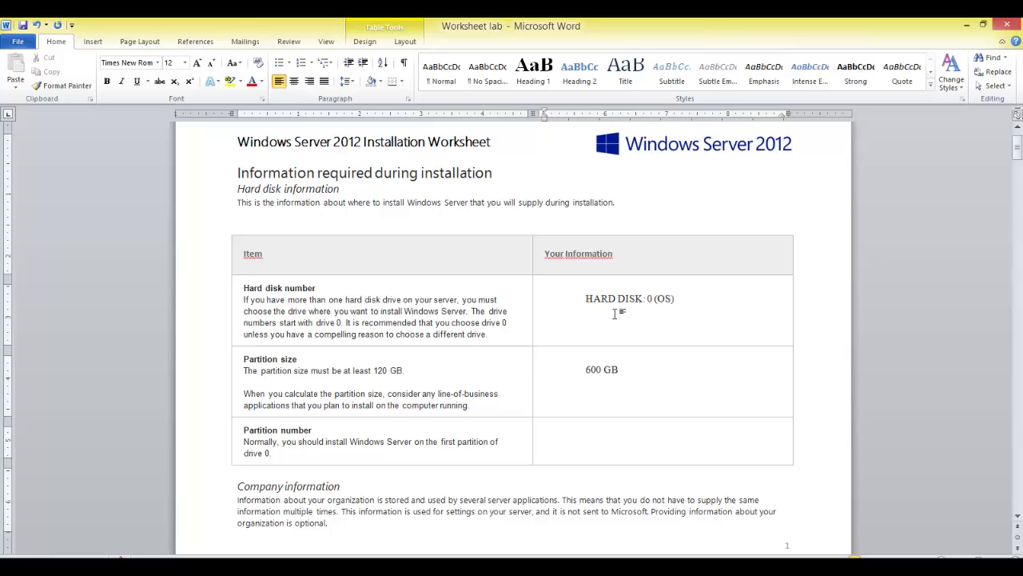
pyautogui.press('Return')
pyautogui.click(295, 82)
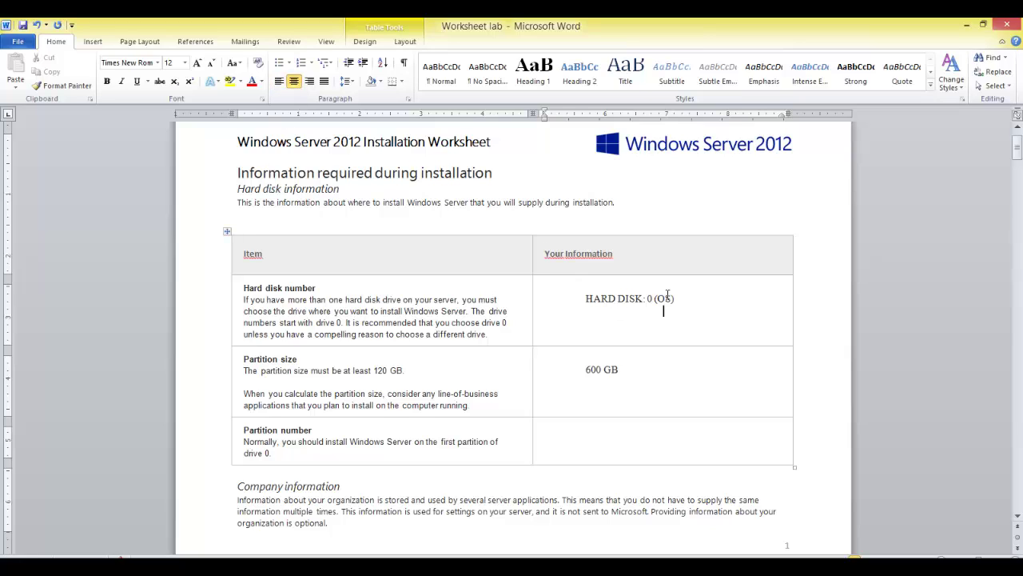
pyautogui.tripleClick(572, 297)
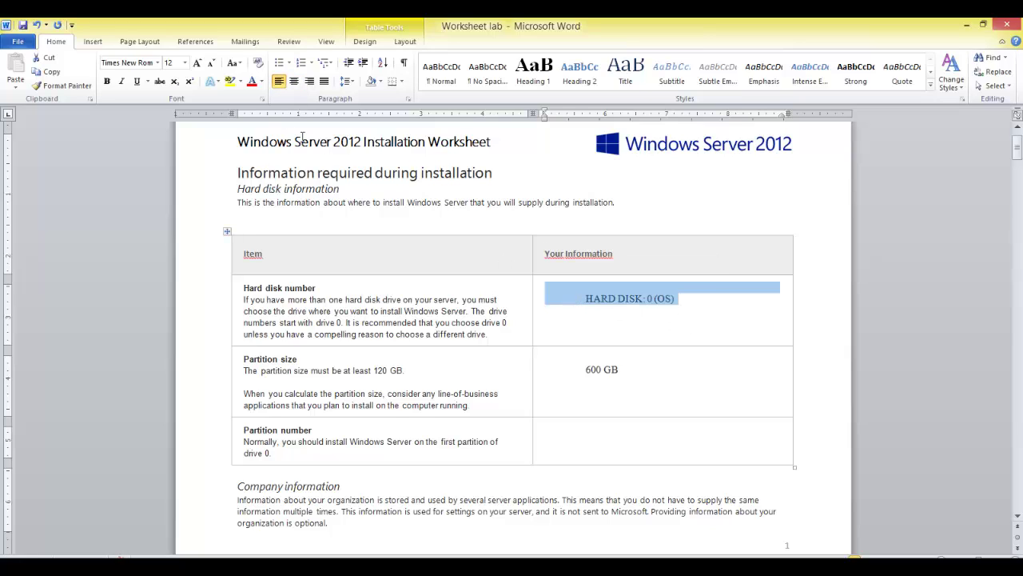
pyautogui.click(323, 81)
# Step: Add a second line for HARD DISK: 1 (DATA) in the hard disk cell
pyautogui.click(686, 300)
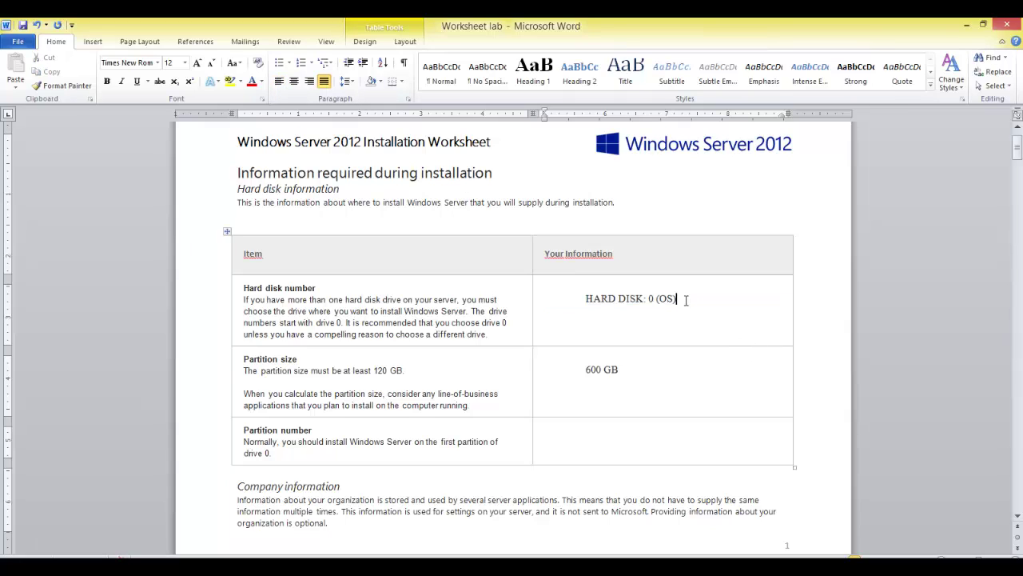
pyautogui.hotkey('shift', 'Return')
pyautogui.press('BackSpace')
pyautogui.press('Return')
pyautogui.write('HARD')
pyautogui.press('BackSpace')
pyautogui.write('DISK')
pyautogui.press('BackSpace')
pyautogui.press('BackSpace')
pyautogui.press('BackSpace')
pyautogui.write('DISK: 14 (DATA)')
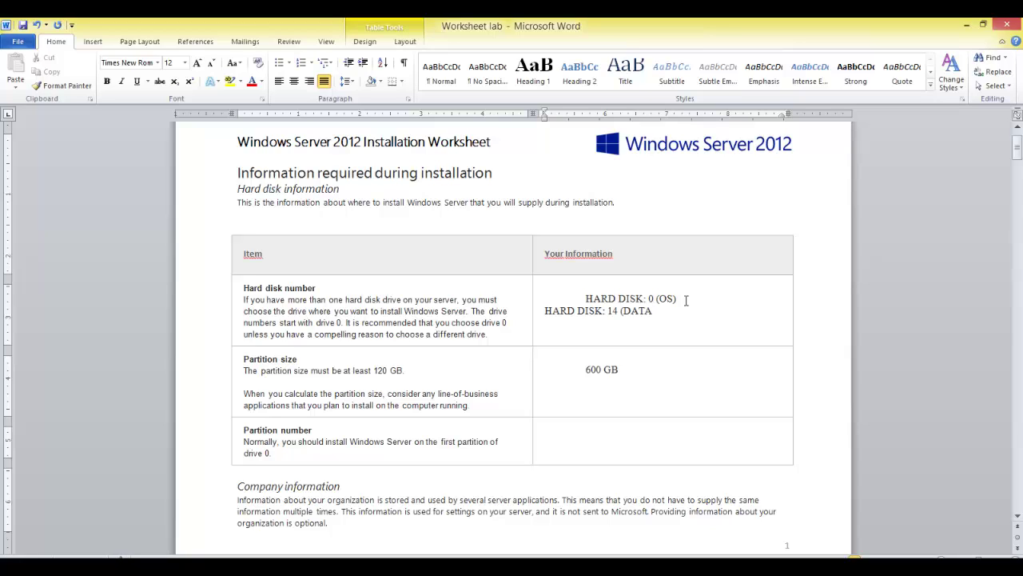
pyautogui.press('BackSpace')
pyautogui.press('BackSpace')
pyautogui.press('BackSpace')
pyautogui.press('BackSpace')
pyautogui.press('BackSpace')
pyautogui.press('BackSpace')
pyautogui.press('BackSpace')
pyautogui.write('(DA')
# Step: Add the third line HARD DISK: 2 (BACKUP), correcting typos
pyautogui.write('Har')
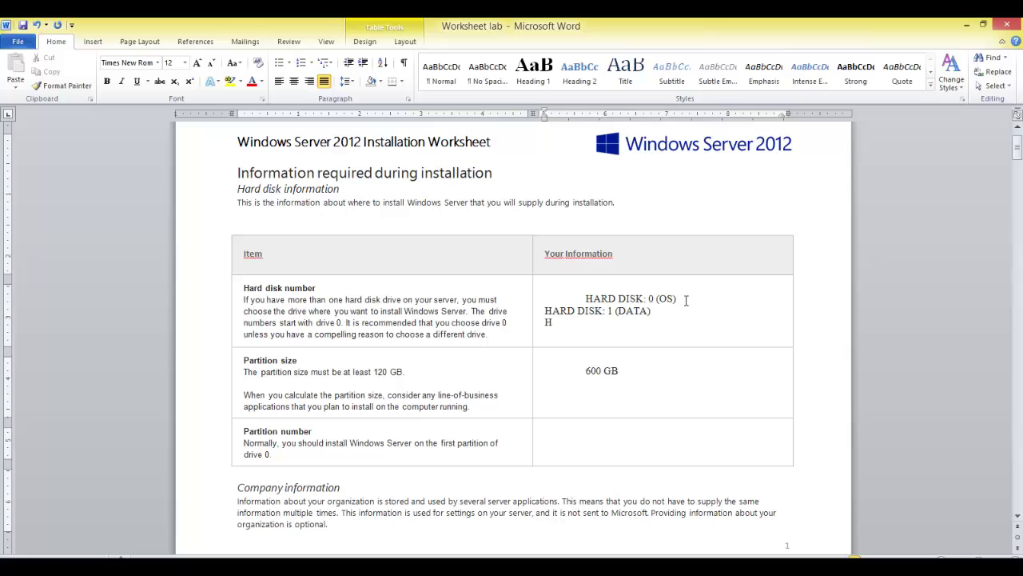
pyautogui.press('BackSpace')
pyautogui.press('BackSpace')
pyautogui.write('ARD DISK: 2 (back')
pyautogui.press('BackSpace')
pyautogui.press('BackSpace')
pyautogui.press('BackSpace')
pyautogui.press('BackSpace')
pyautogui.write('BACKY')
pyautogui.press('BackSpace')
pyautogui.write('UP)')
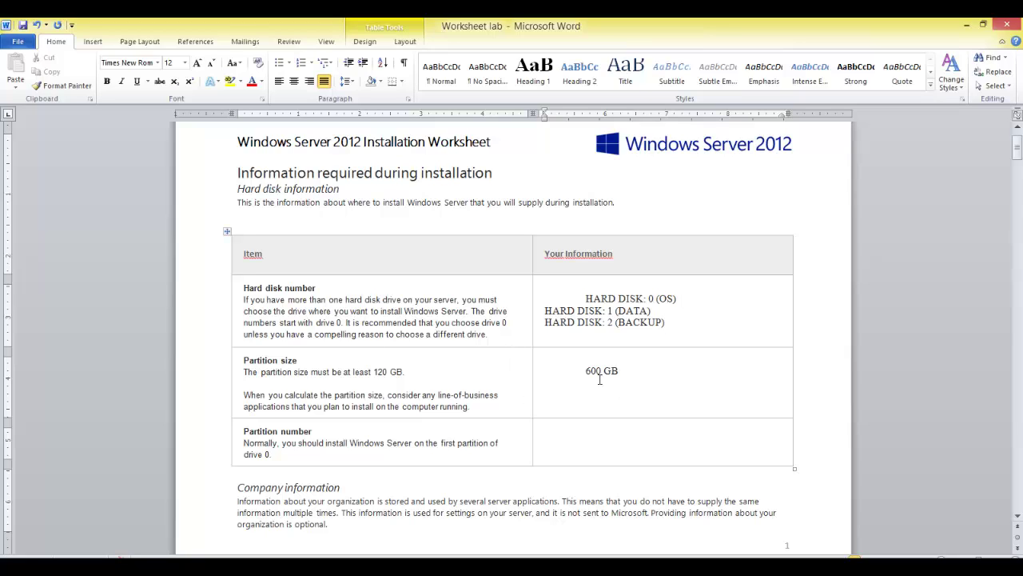
# Step: Prefix the partition size entry so it reads HD:0 = 600 GB
pyautogui.click(566, 373)
pyautogui.write('hdl')
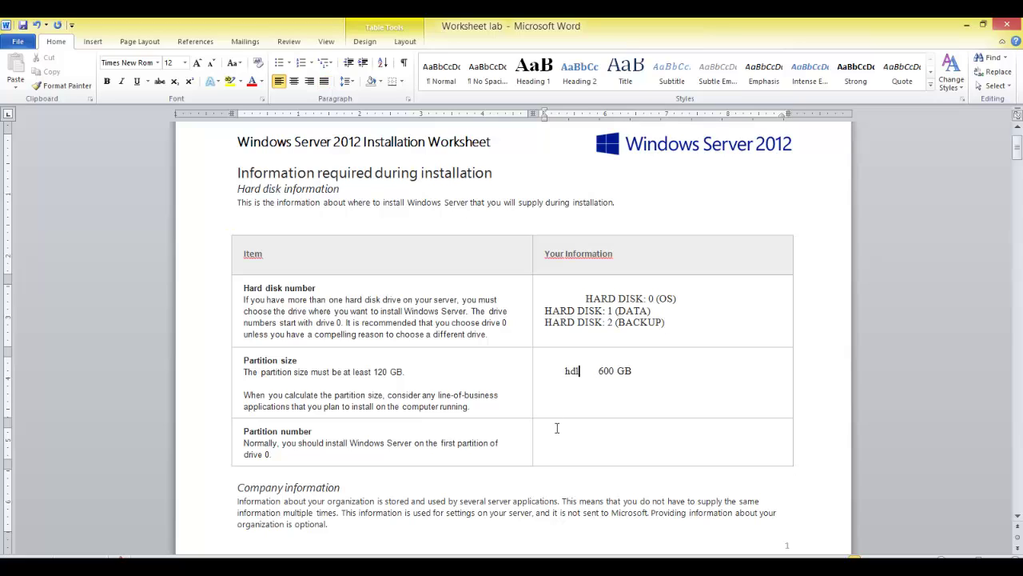
pyautogui.press('BackSpace')
pyautogui.press('BackSpace')
pyautogui.write('HD:0 =')
pyautogui.press('Delete')
pyautogui.press('Delete')
pyautogui.press('Delete')
pyautogui.press('Delete')
pyautogui.press('Delete')
pyautogui.click(641, 371)
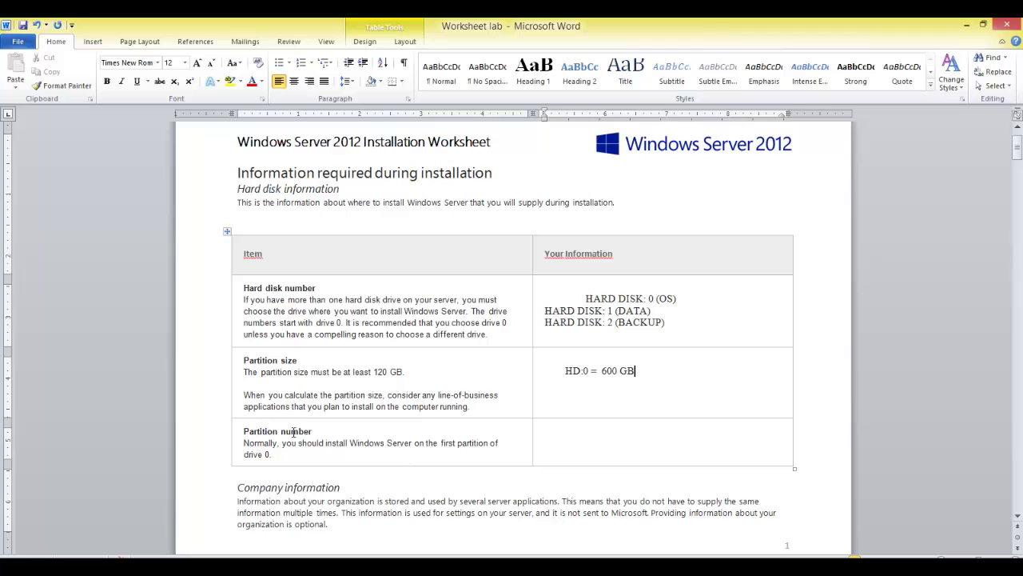
# Step: Highlight the drive 0 Partition number guidance and the HARD DISK: 0 (OS) entry for comparison
pyautogui.moveTo(284, 455); pyautogui.dragTo(256, 454)
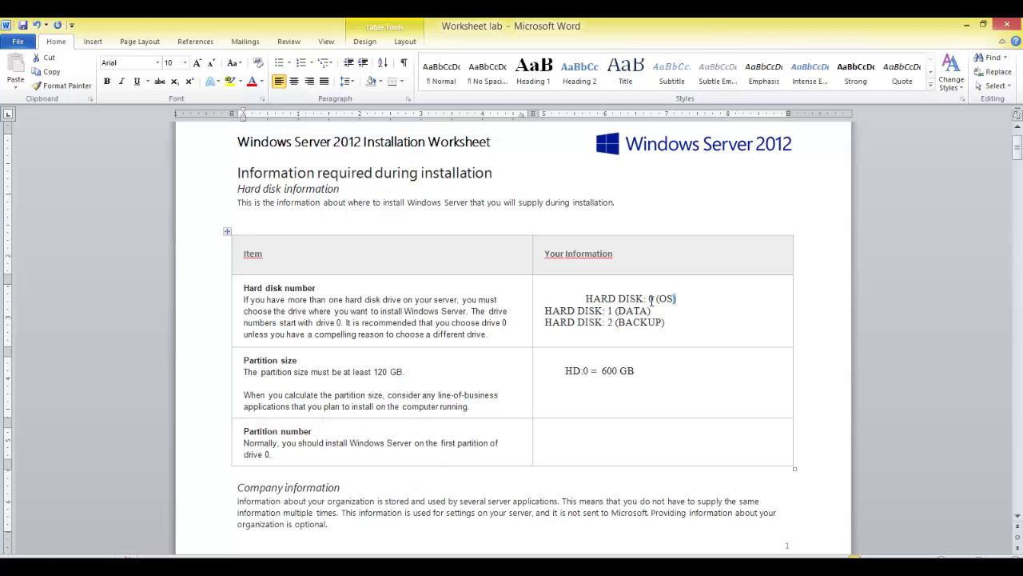
pyautogui.moveTo(676, 298); pyautogui.dragTo(585, 298)
pyautogui.click(382, 501)
pyautogui.scroll(-2, 395, 535)
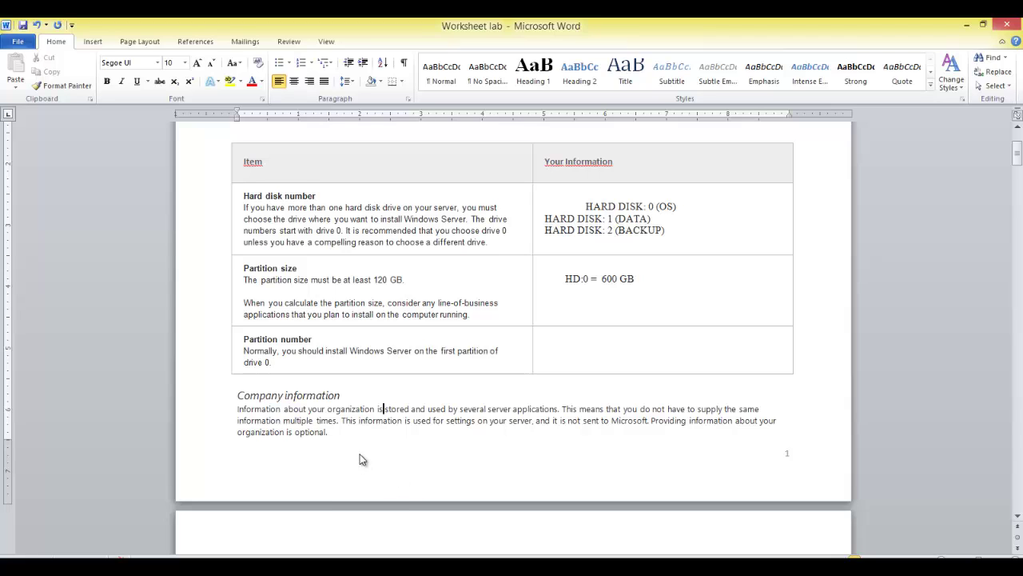
# Step: Scroll through page 2's business address table, selecting its item labels, down to Server information
pyautogui.scroll(-3, 364, 452)
pyautogui.scroll(-7, 384, 315)
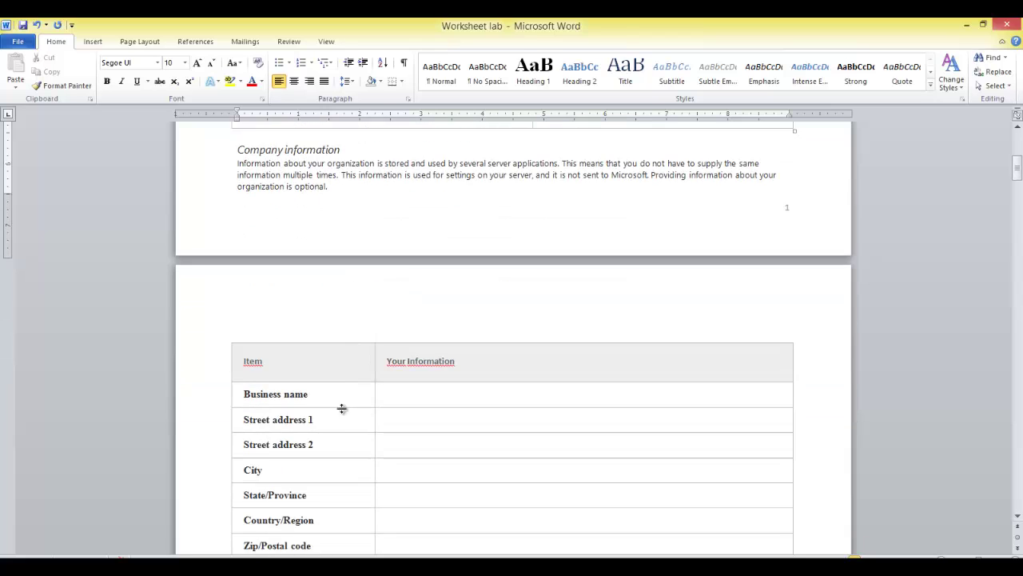
pyautogui.click(438, 331)
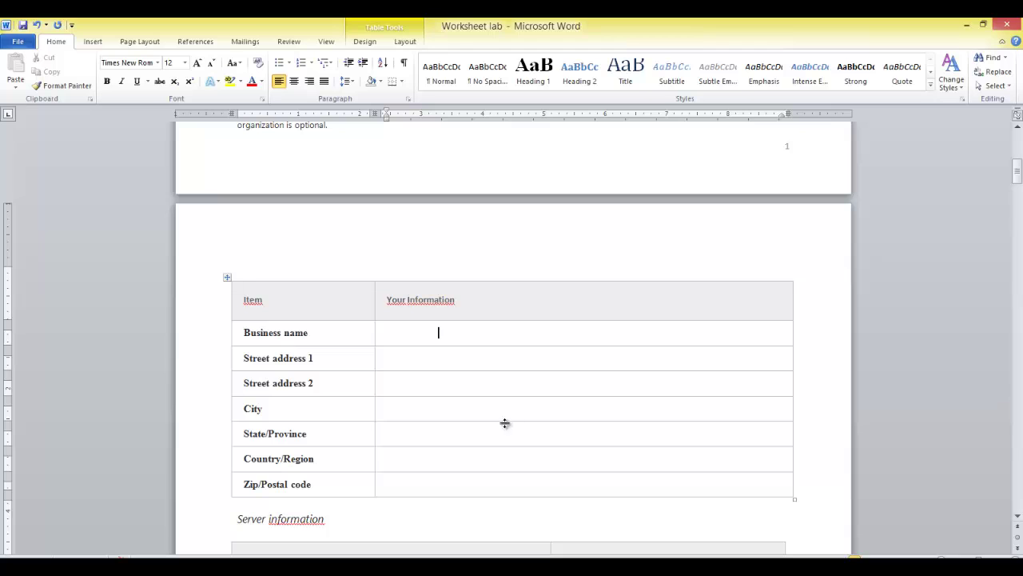
pyautogui.scroll(-2, 267, 468)
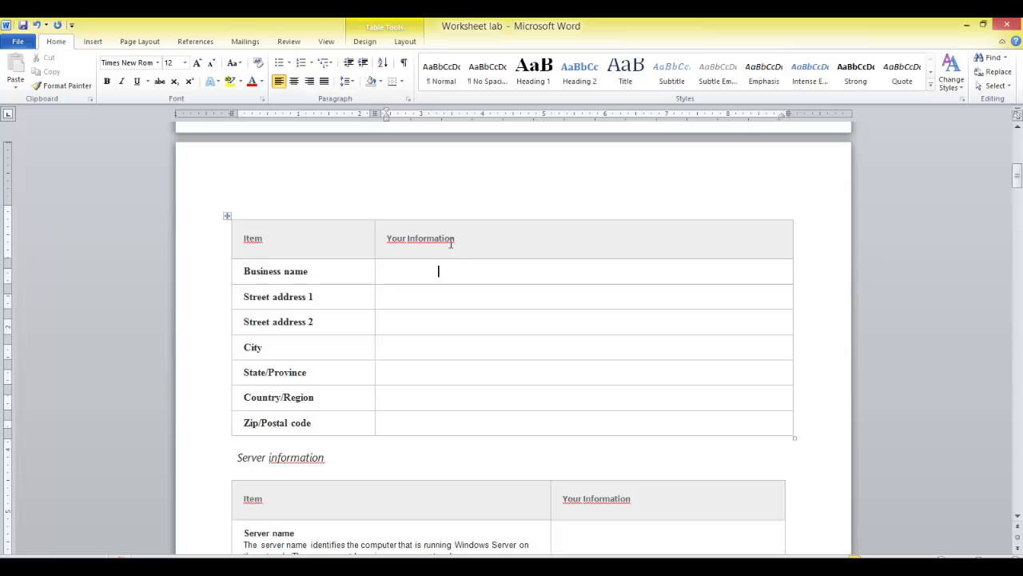
pyautogui.moveTo(371, 441); pyautogui.dragTo(242, 278)
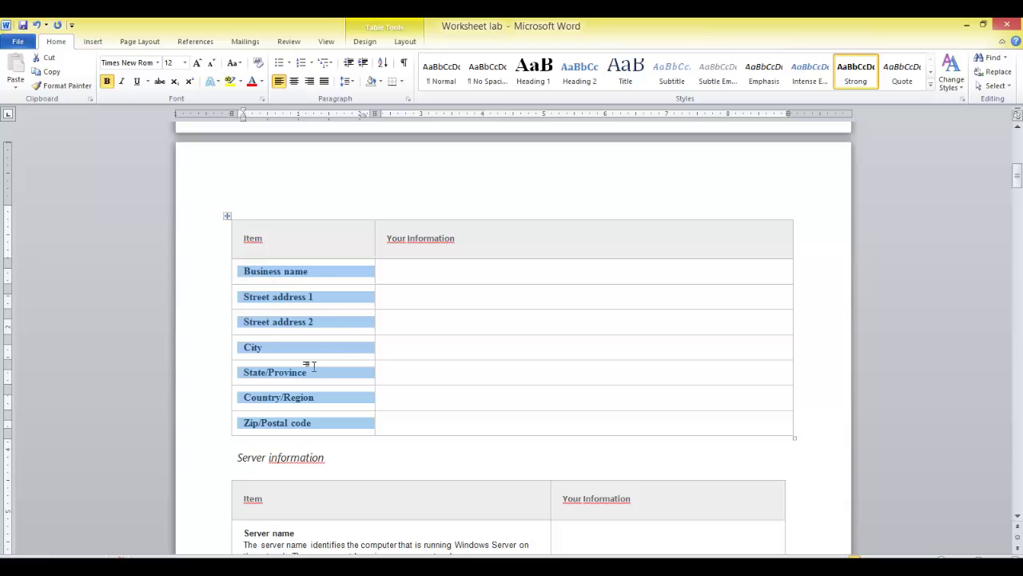
pyautogui.scroll(-3, 470, 355)
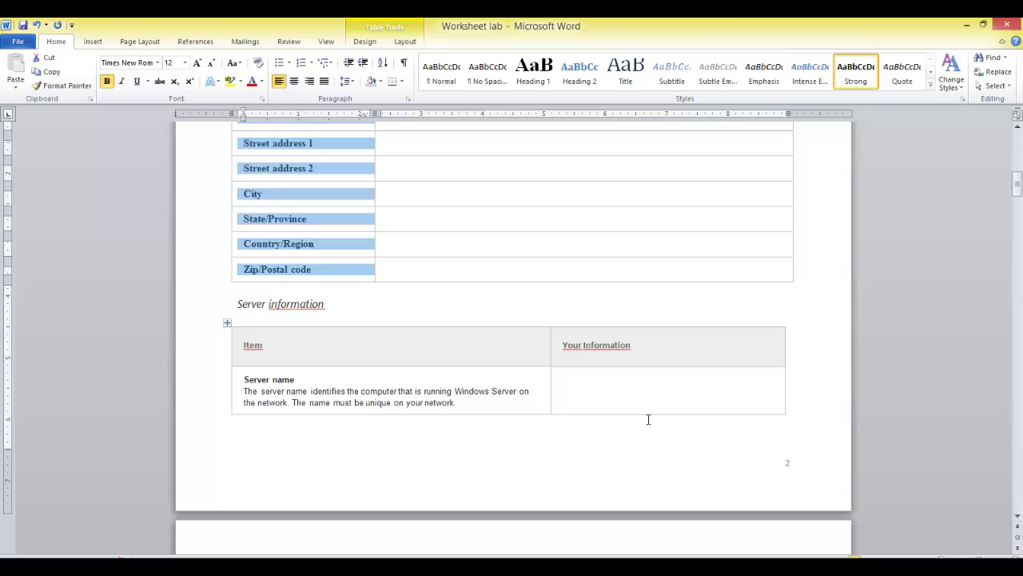
# Step: Type FILESERVER / ADDC in the Server name cell, fixing typos along the way
pyautogui.click(629, 391)
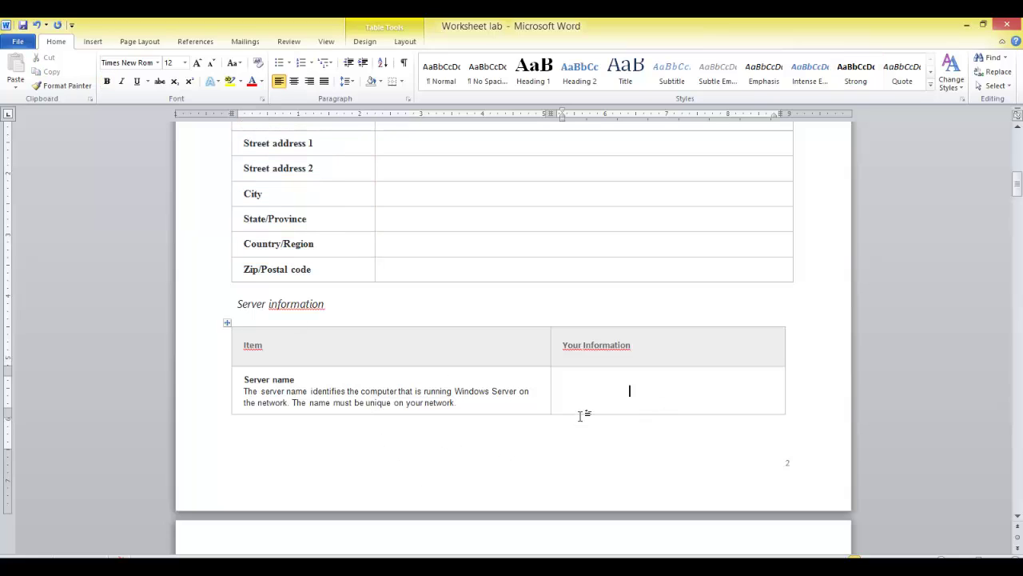
pyautogui.write('FILE')
pyautogui.press('BackSpace')
pyautogui.press('BackSpace')
pyautogui.press('BackSpace')
pyautogui.write('ILE')
pyautogui.write('SERVER')
pyautogui.write(' / AD')
pyautogui.press('BackSpace')
pyautogui.press('BackSpace')
pyautogui.write('DOMAIN CONTROLELR')
pyautogui.press('BackSpace')
pyautogui.press('BackSpace')
pyautogui.press('BackSpace')
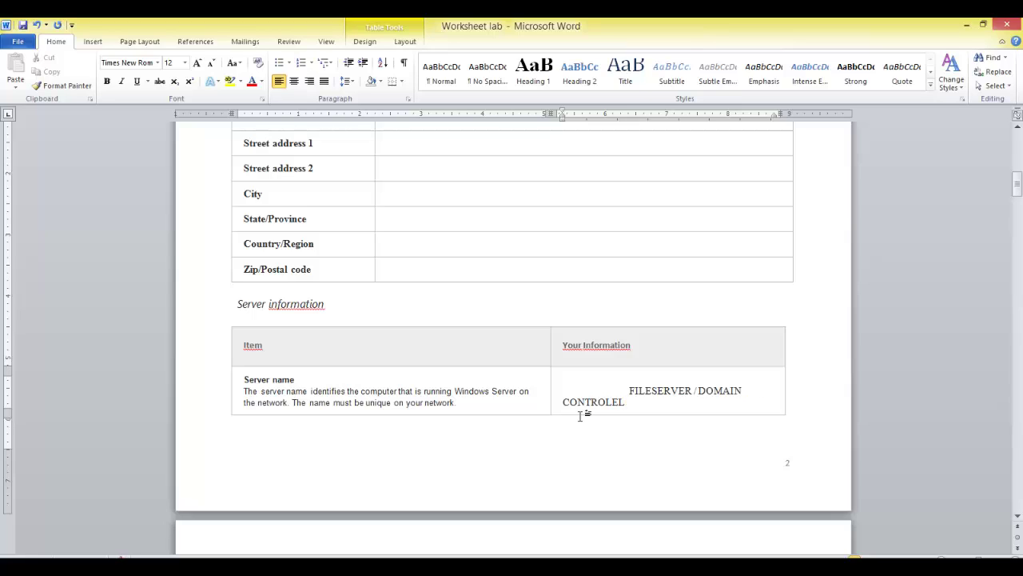
pyautogui.write('LER')
pyautogui.press('BackSpace')
pyautogui.press('BackSpace')
pyautogui.press('BackSpace')
pyautogui.press('BackSpace')
pyautogui.press('BackSpace')
pyautogui.press('BackSpace')
pyautogui.press('BackSpace')
pyautogui.press('BackSpace')
pyautogui.press('BackSpace')
pyautogui.press('BackSpace')
pyautogui.press('BackSpace')
pyautogui.press('BackSpace')
pyautogui.press('BackSpace')
pyautogui.press('BackSpace')
pyautogui.press('BackSpace')
pyautogui.press('BackSpace')
pyautogui.press('BackSpace')
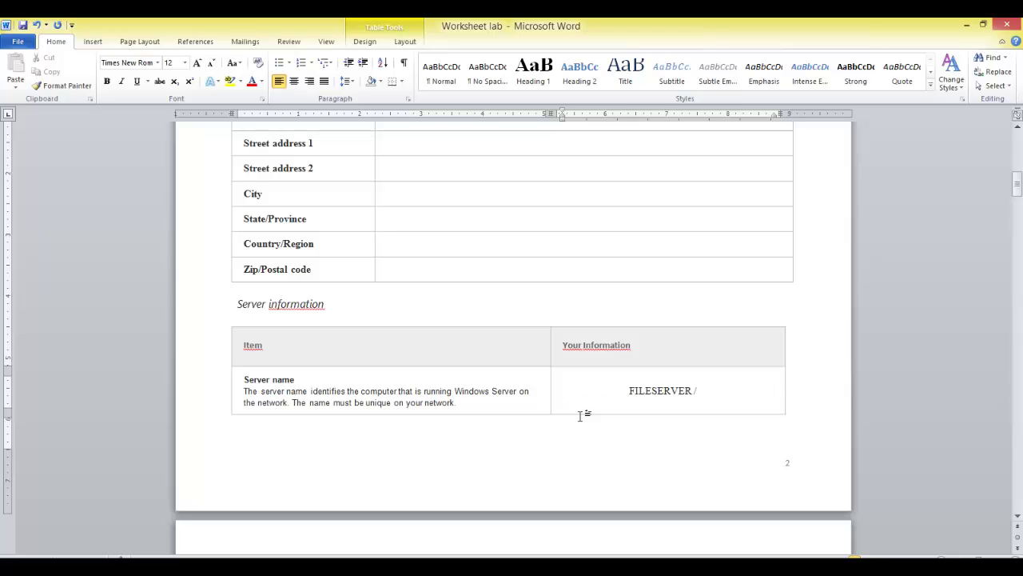
pyautogui.write('ADDC')
pyautogui.scroll(-7, 567, 359)
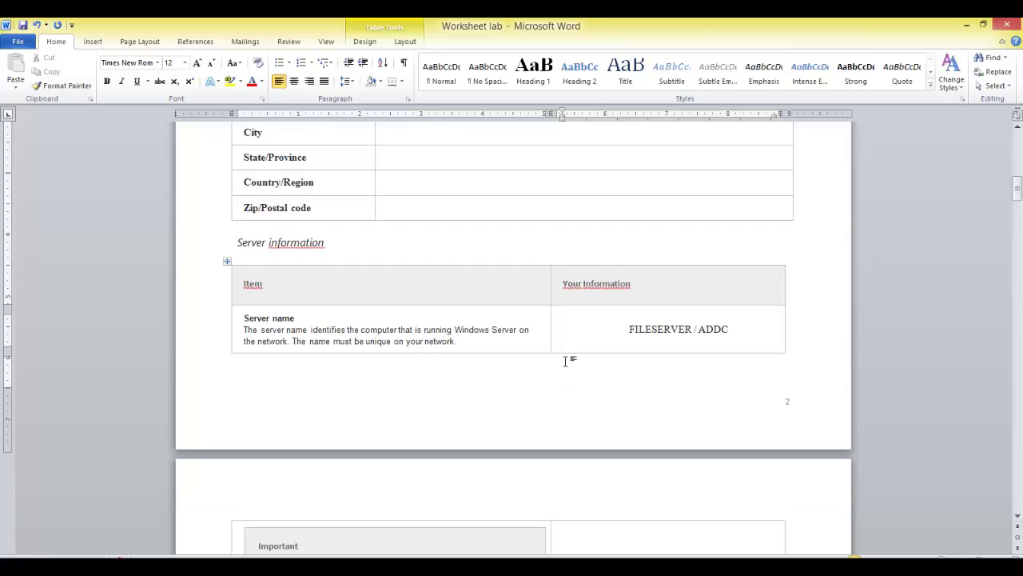
pyautogui.scroll(-2, 468, 473)
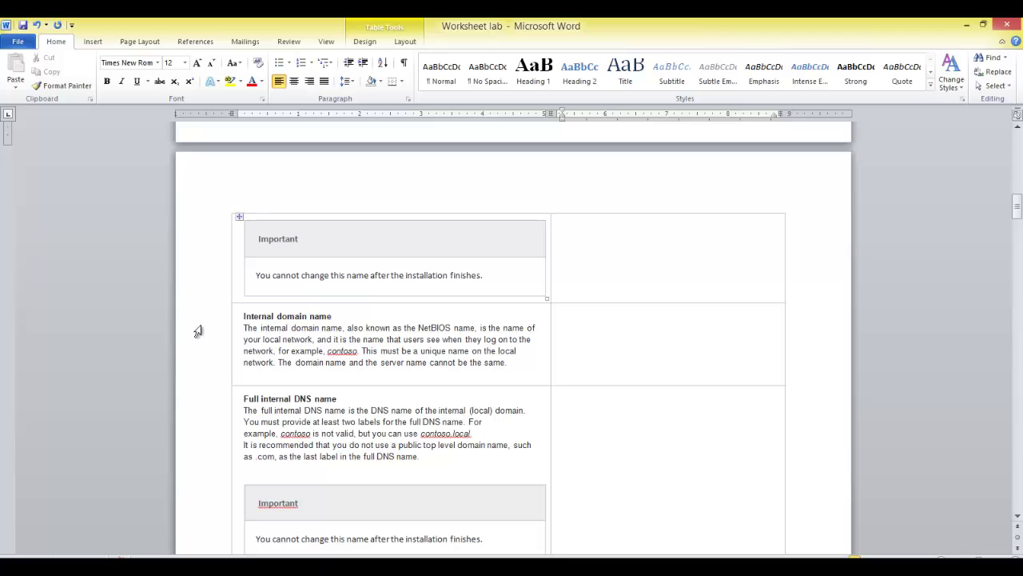
# Step: Enter INCUBE2.LOCAL as the internal domain name
pyautogui.click(633, 350)
pyautogui.write('IN')
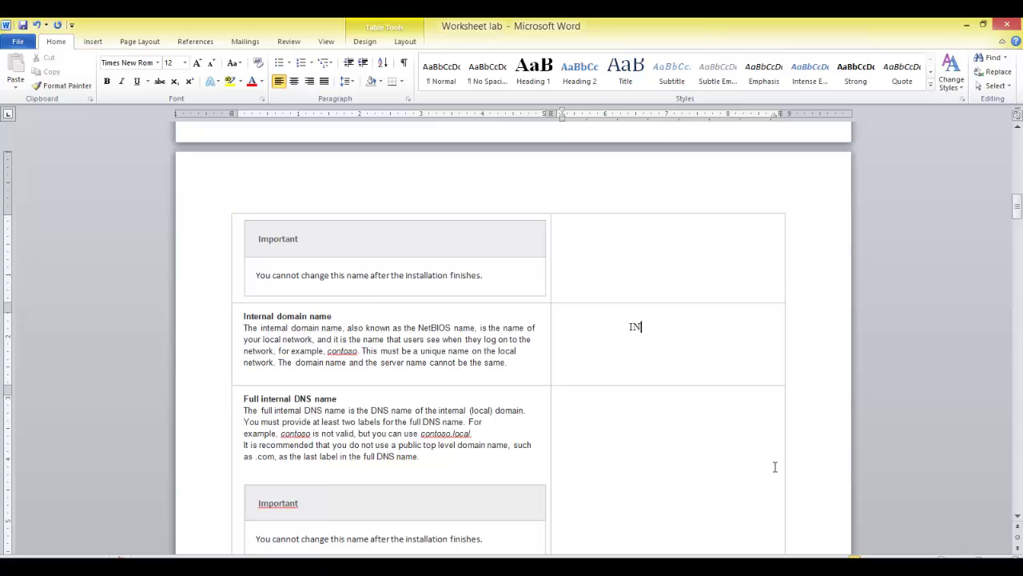
pyautogui.write('CUBE2.LOCAL')
pyautogui.scroll(-2, 776, 472)
# Step: Enter INCUBE2.LOCAL as the full internal DNS name
pyautogui.click(685, 413)
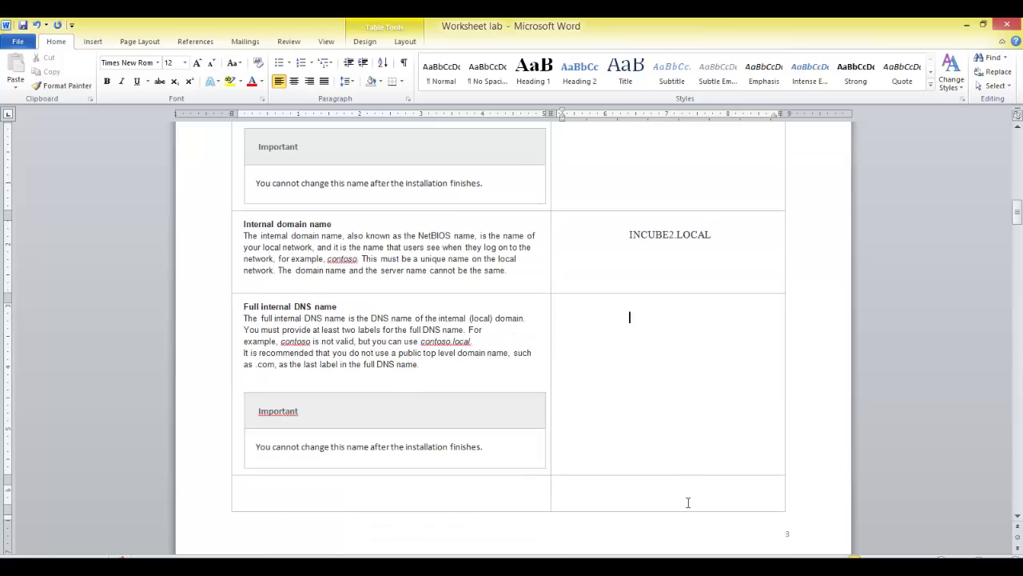
pyautogui.write('INCUBE2.LOCAL')
pyautogui.scroll(-3, 634, 488)
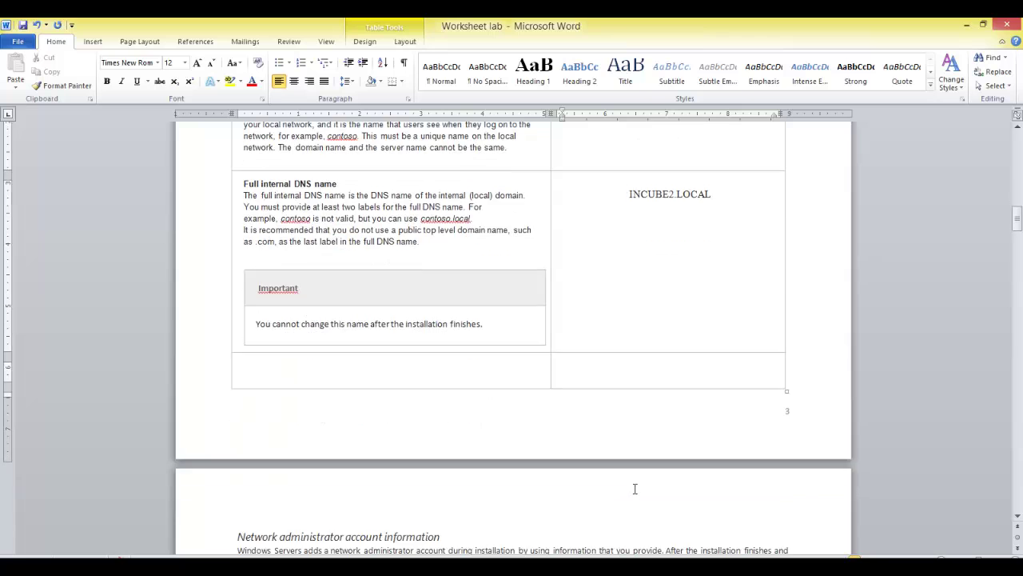
pyautogui.scroll(-11, 632, 486)
pyautogui.scroll(2, 422, 229)
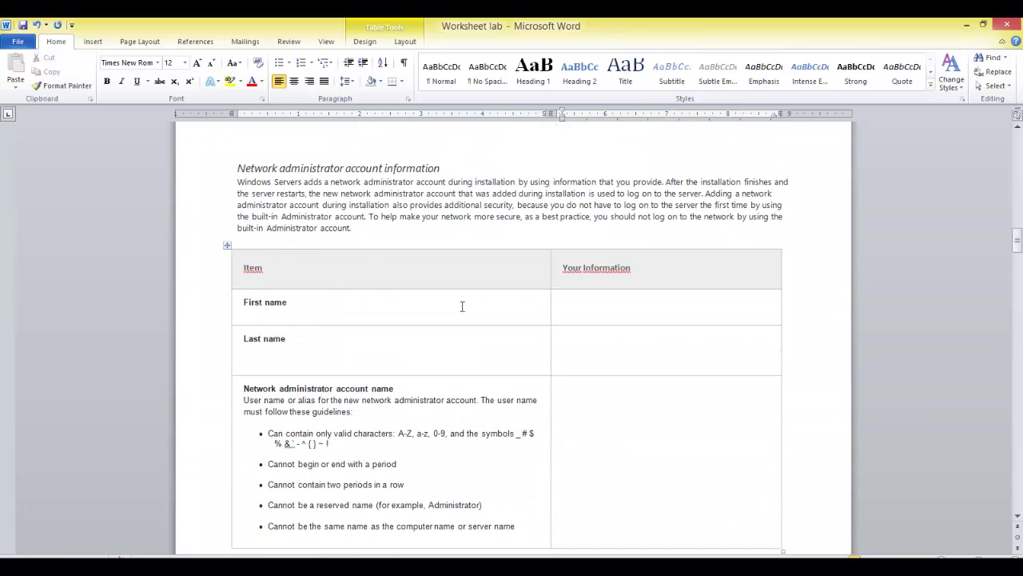
# Step: Fill in the administrator's first name and last name cells
pyautogui.click(607, 314)
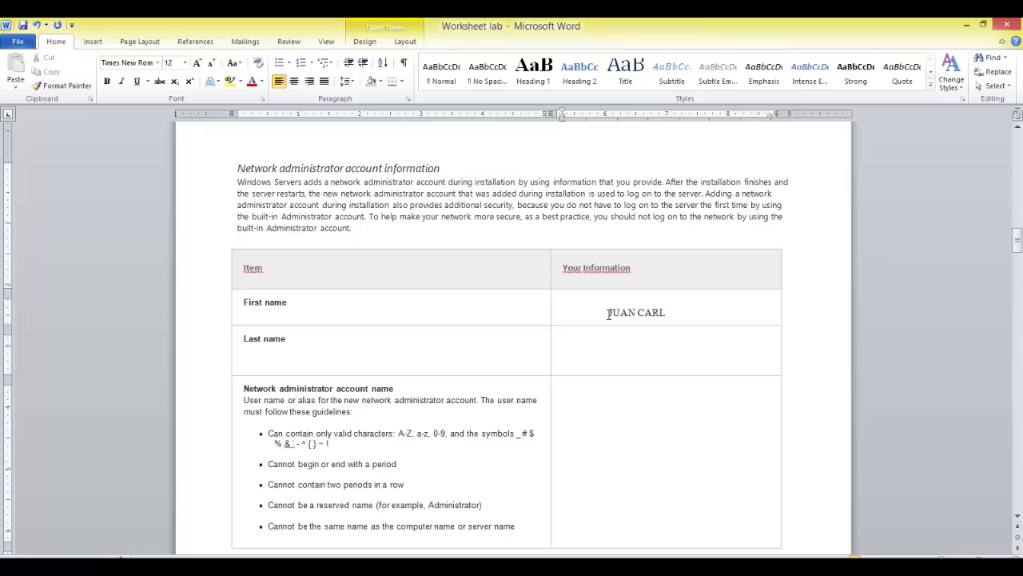
pyautogui.press('Tab')
pyautogui.click(716, 365)
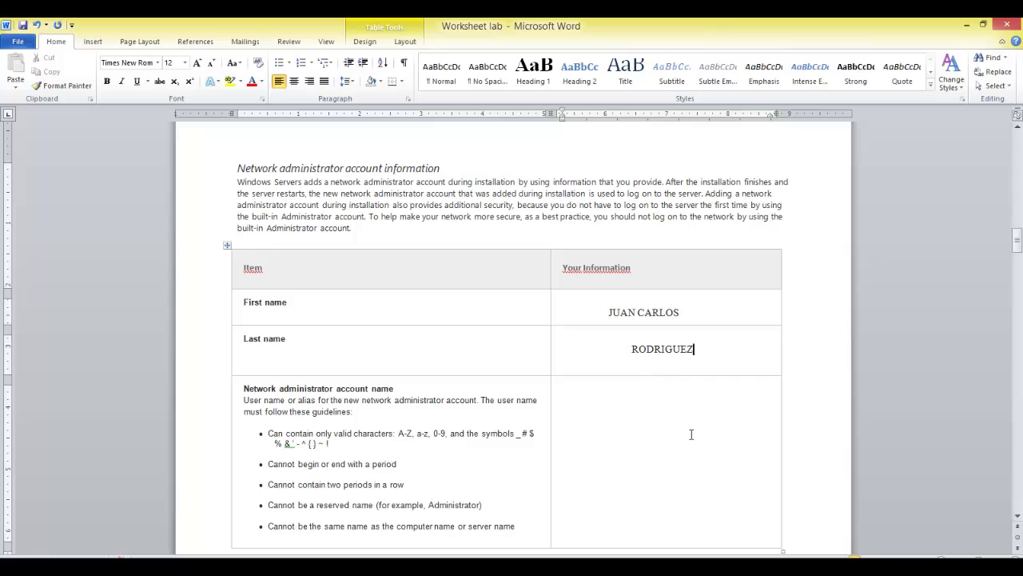
# Step: Enter the administrator's account name and begin typing a complex password
pyautogui.scroll(-3, 691, 434)
pyautogui.click(681, 379)
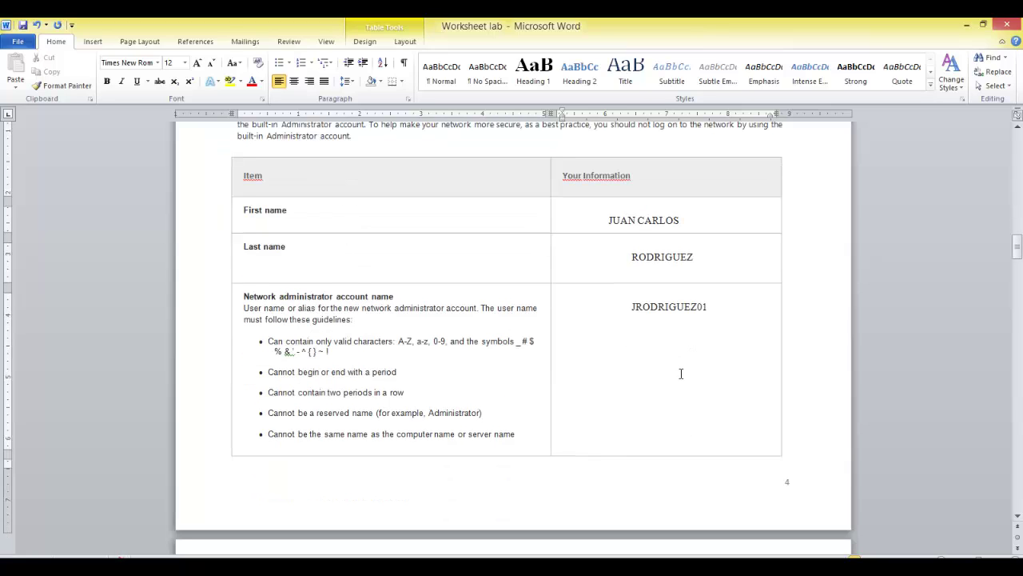
pyautogui.scroll(-1, 607, 256)
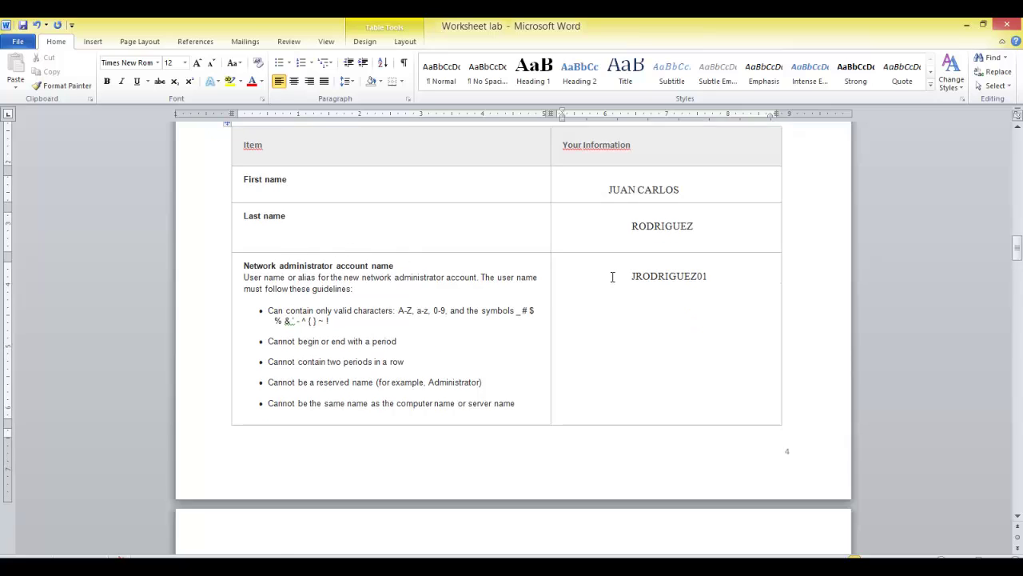
pyautogui.scroll(-2, 705, 334)
pyautogui.scroll(-3, 604, 296)
pyautogui.click(633, 457)
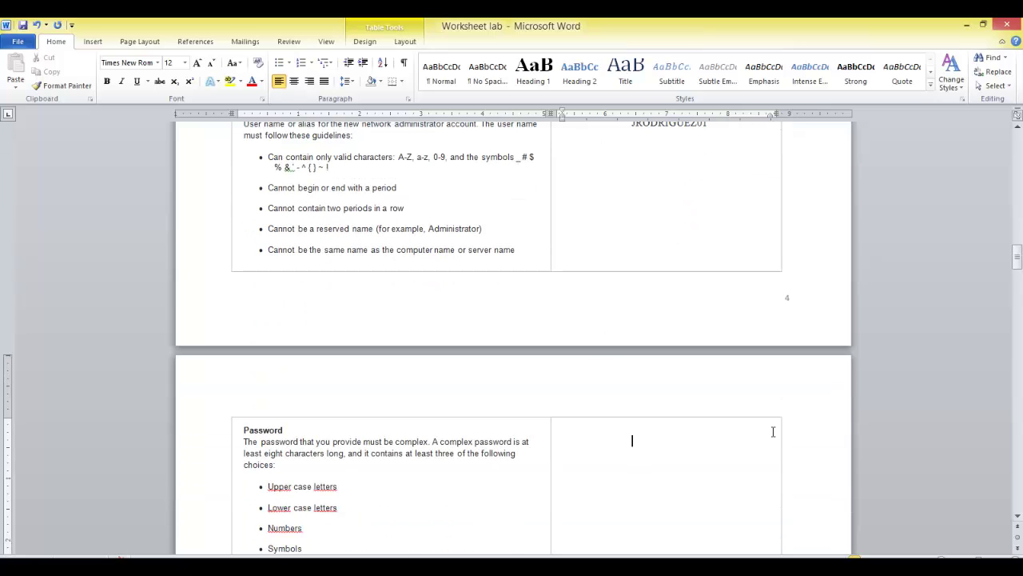
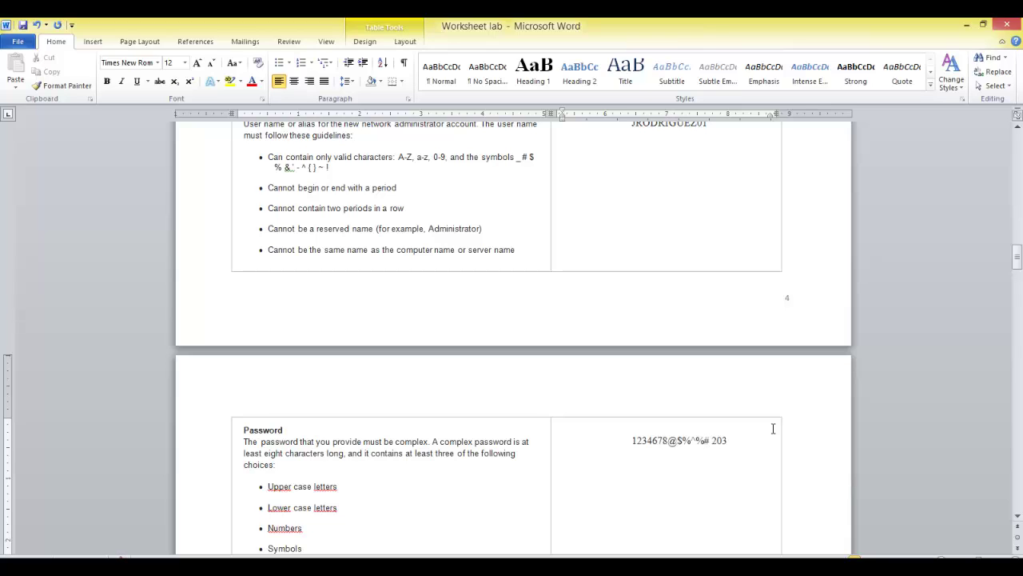
# Step: Highlight the note about changing the password every 90 days, then continue to Broadband connection
pyautogui.scroll(-2, 670, 453)
pyautogui.scroll(-6, 640, 479)
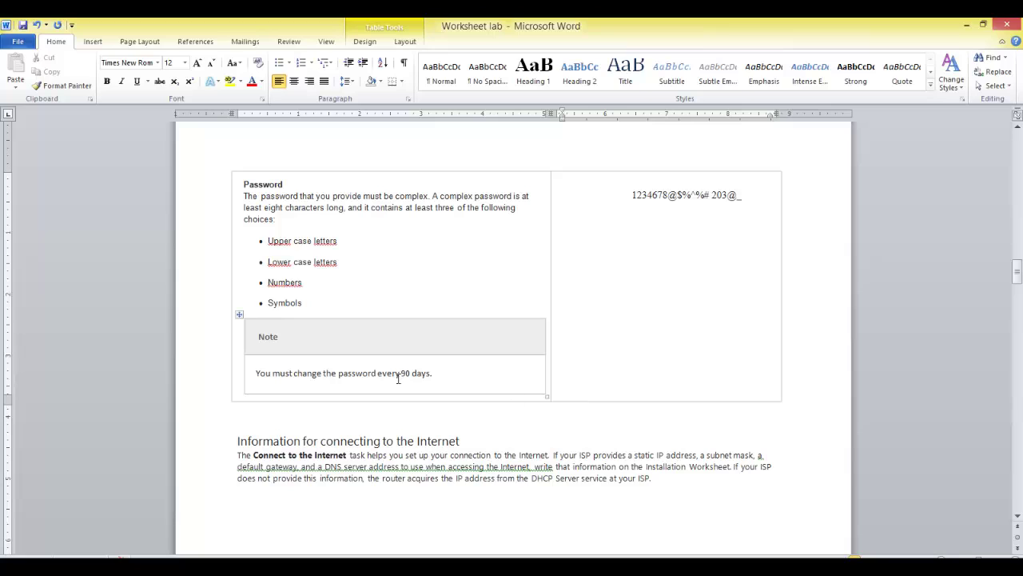
pyautogui.moveTo(432, 373); pyautogui.dragTo(266, 370)
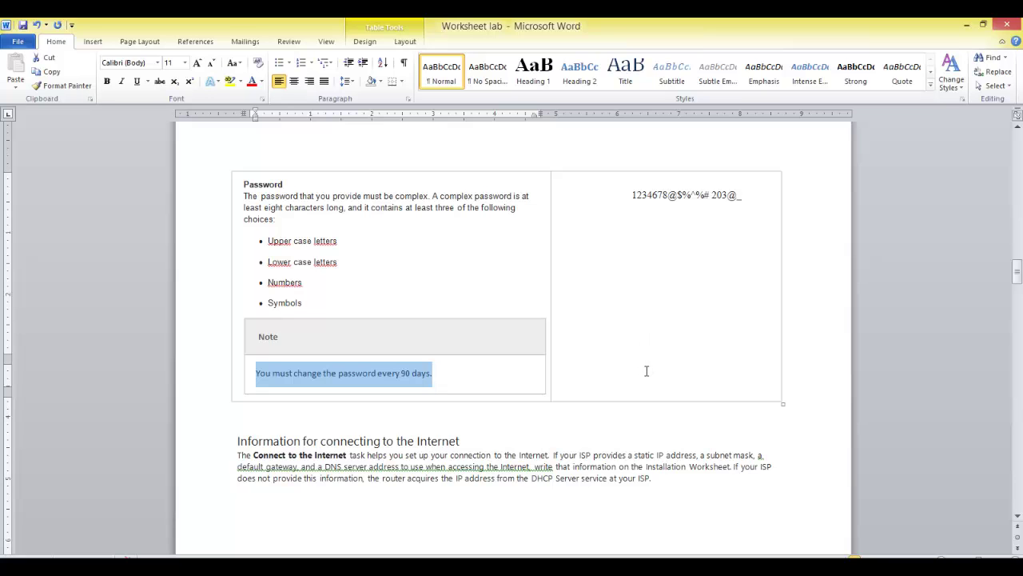
pyautogui.scroll(-10, 640, 392)
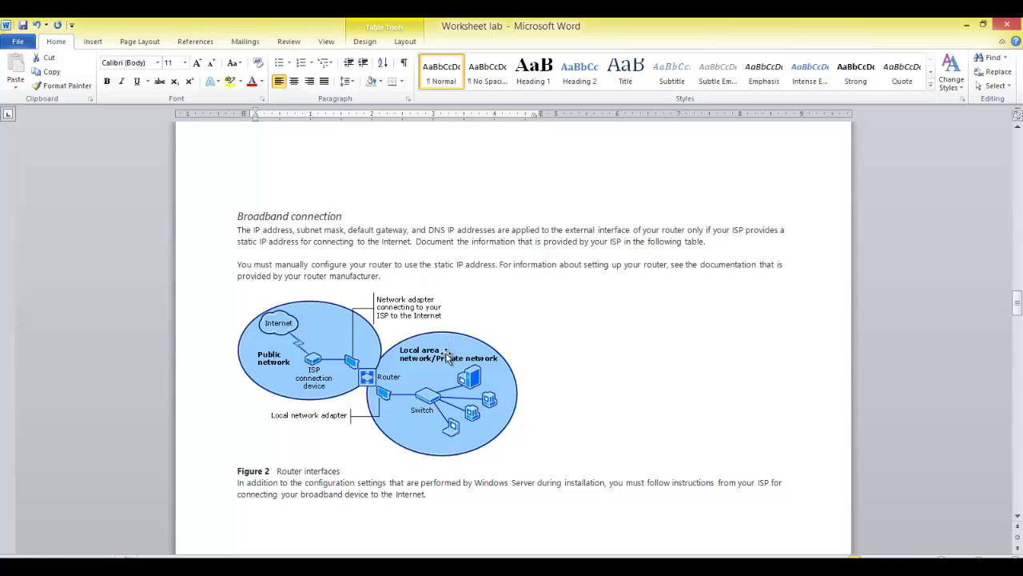
# Step: Select and deselect the Router interfaces diagram, then scroll to the Broadband Connection Information table
pyautogui.click(312, 367)
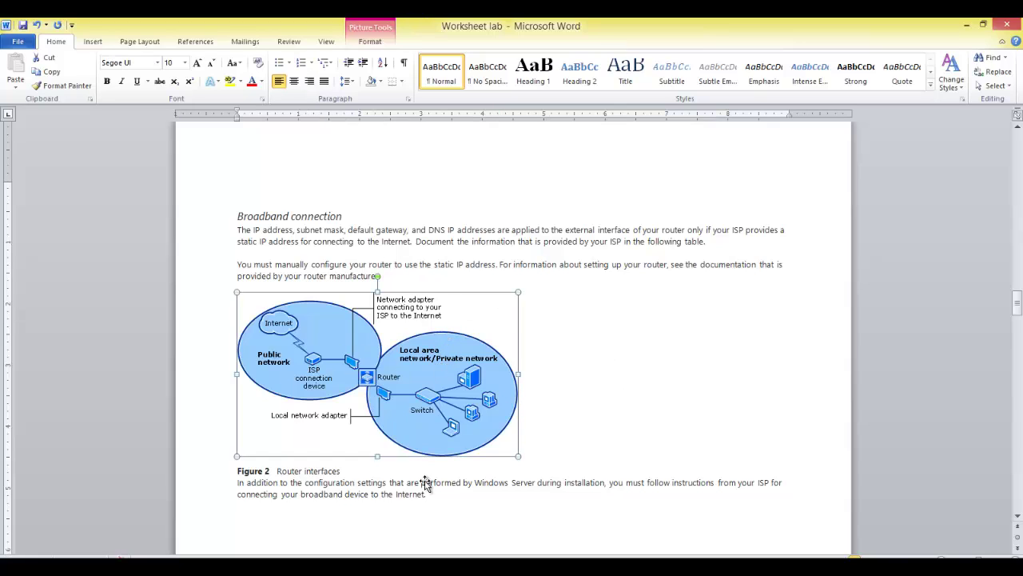
pyautogui.scroll(-2, 663, 407)
pyautogui.click(689, 340)
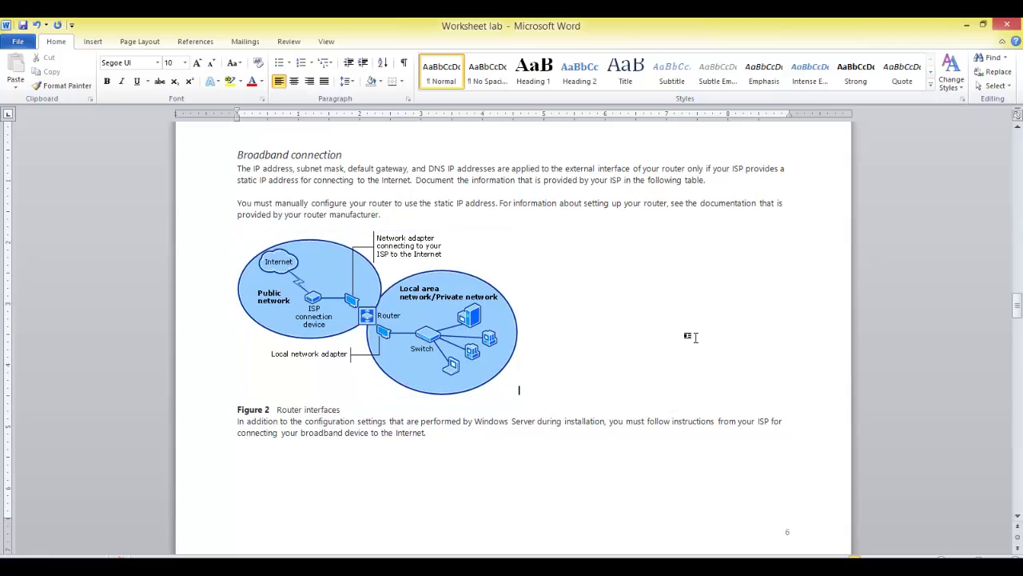
pyautogui.scroll(-6, 605, 336)
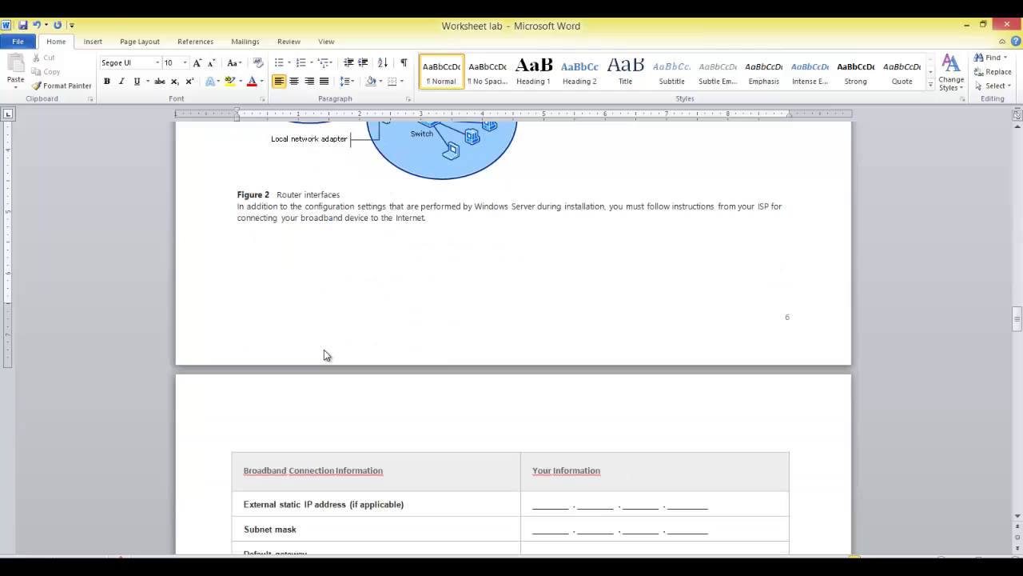
pyautogui.scroll(-5, 437, 334)
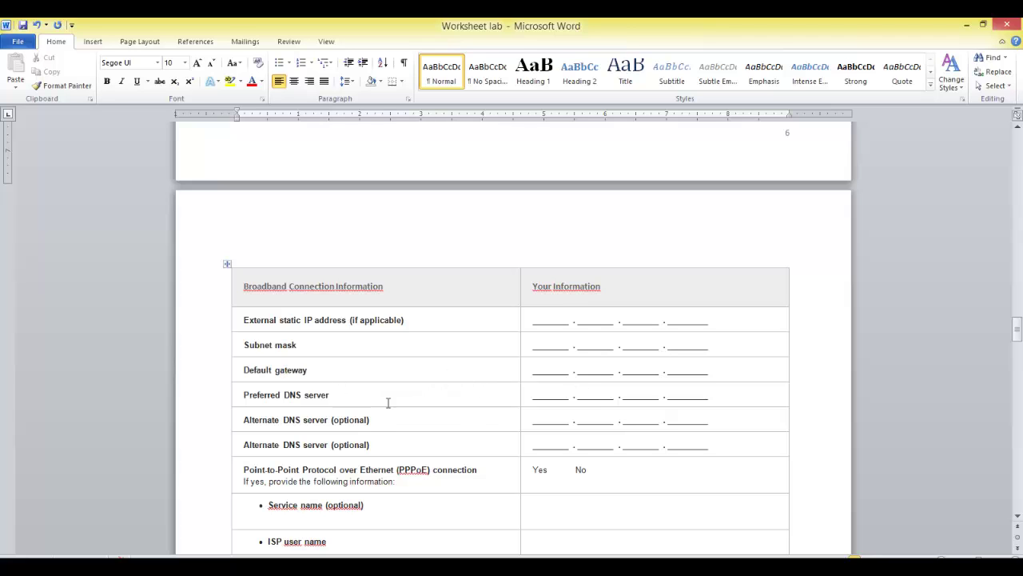
# Step: Highlight the three PPPoE detail rows, then scroll on to the Router firewall information table
pyautogui.scroll(-2, 605, 434)
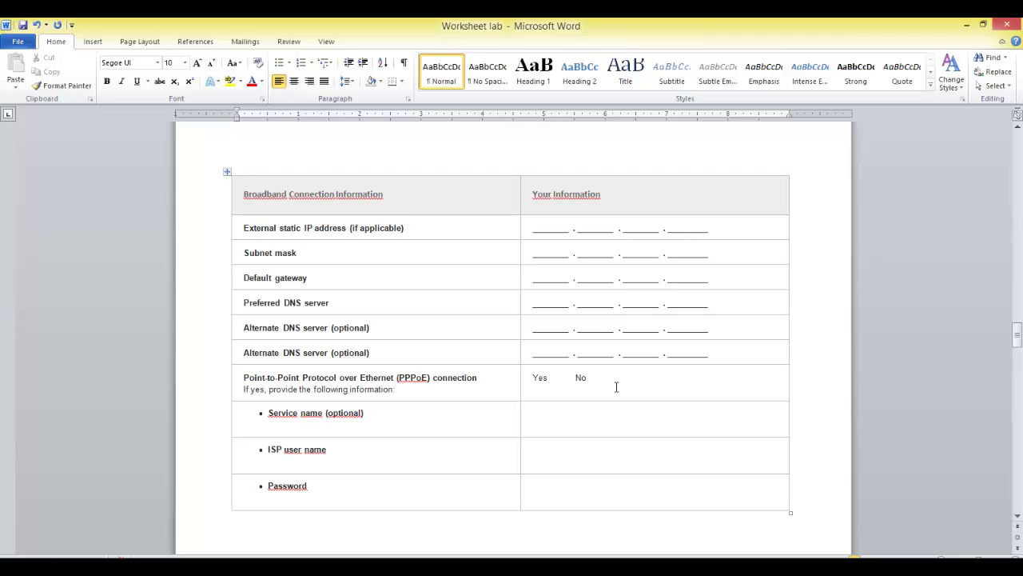
pyautogui.scroll(-2, 373, 500)
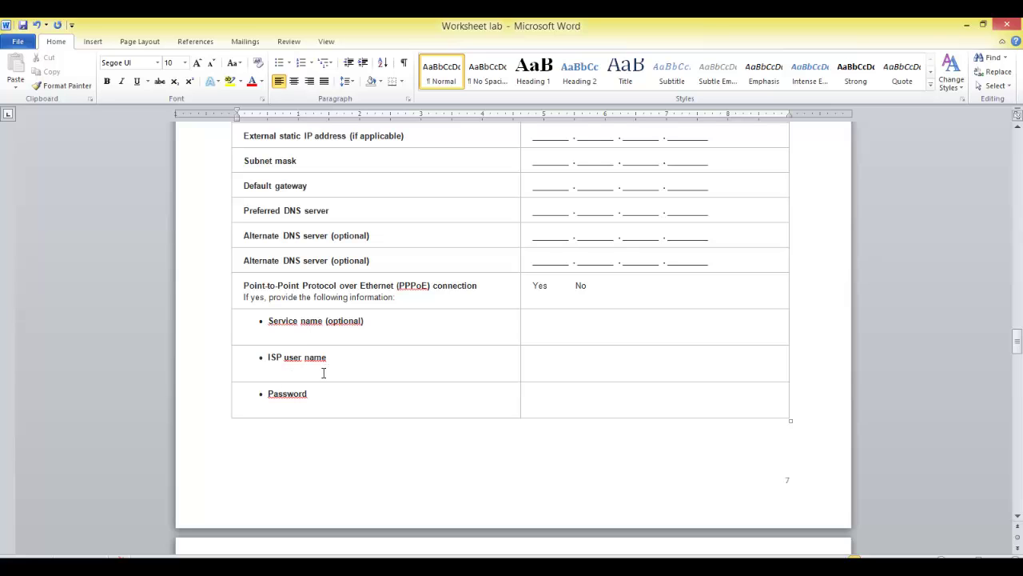
pyautogui.moveTo(344, 402); pyautogui.dragTo(226, 335)
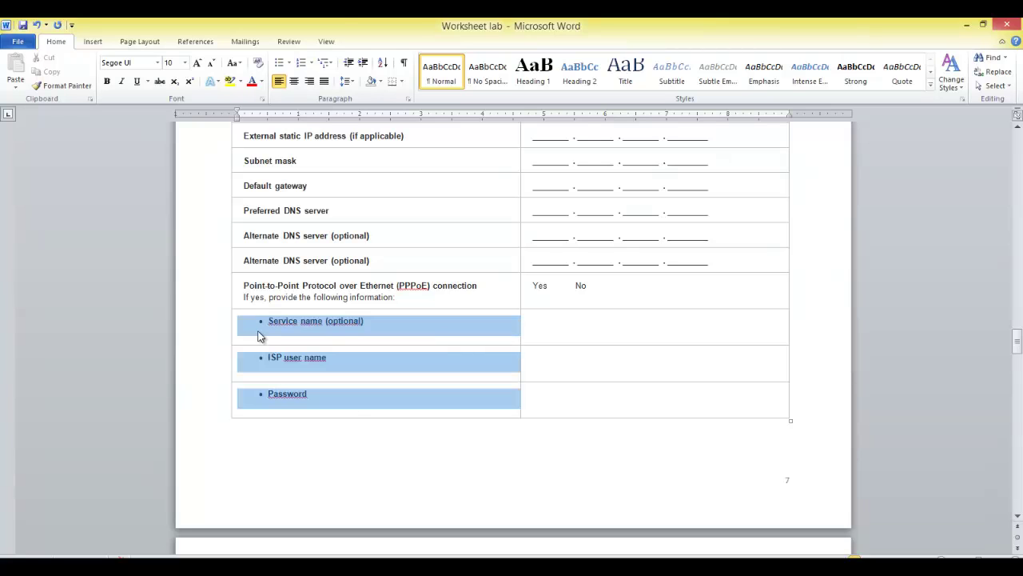
pyautogui.click(467, 373)
pyautogui.scroll(-2, 458, 391)
pyautogui.scroll(5, 452, 407)
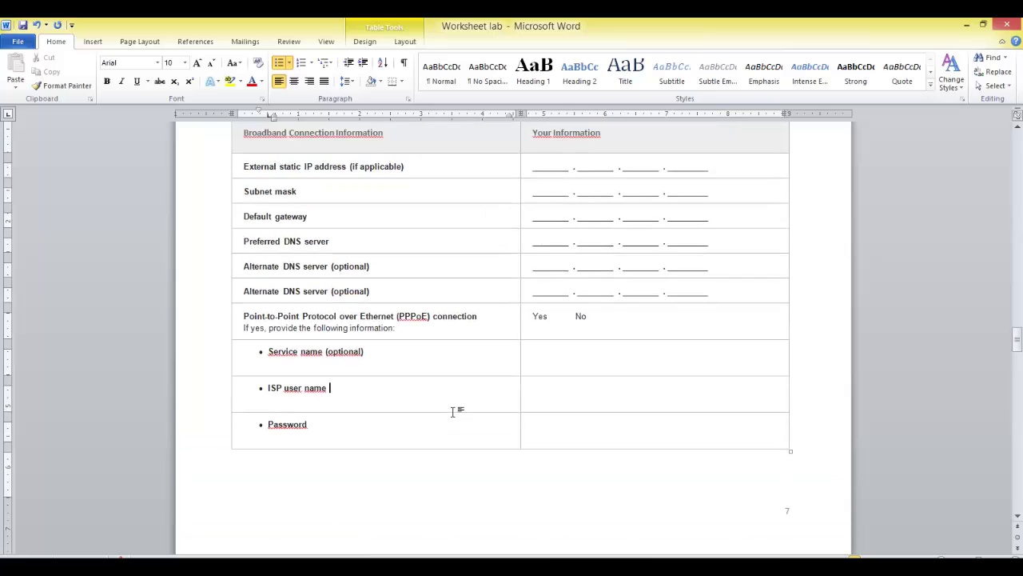
pyautogui.scroll(-4, 451, 404)
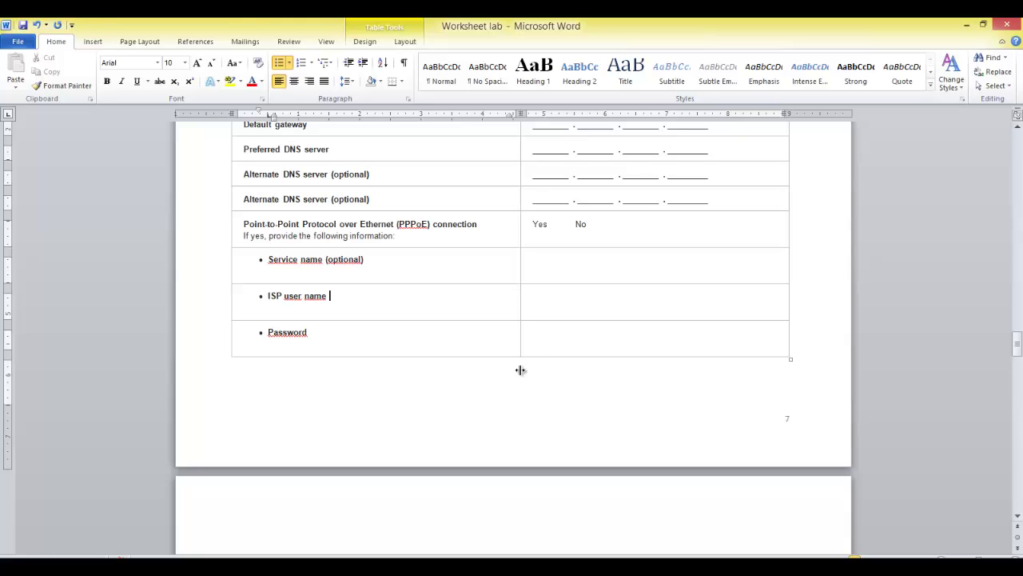
pyautogui.scroll(-6, 527, 372)
pyautogui.scroll(-3, 531, 371)
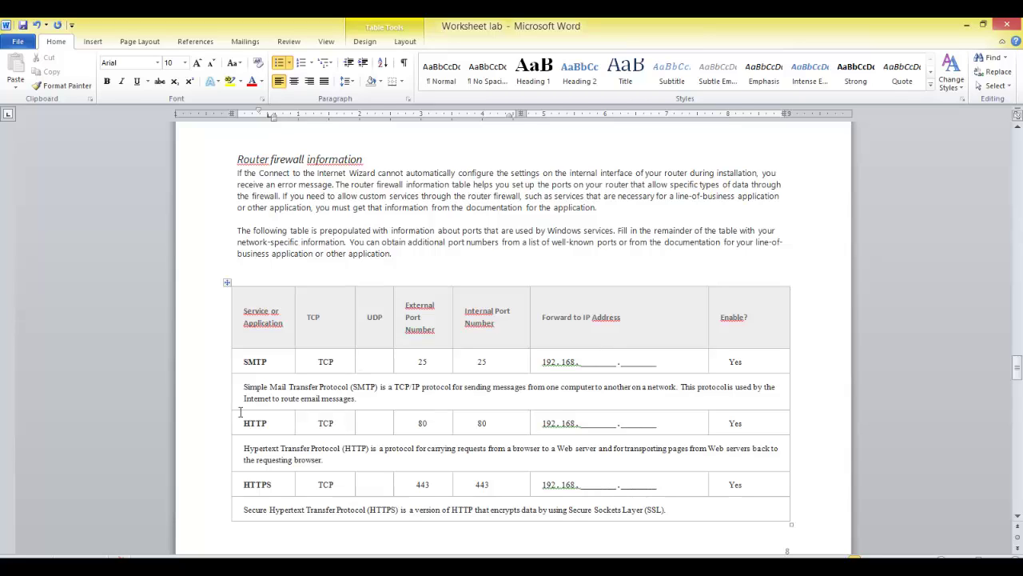
# Step: Check the HTTP row's port 80 values and IP, then replace SMTP's 'Yes' with 'No'
pyautogui.doubleClick(436, 424)
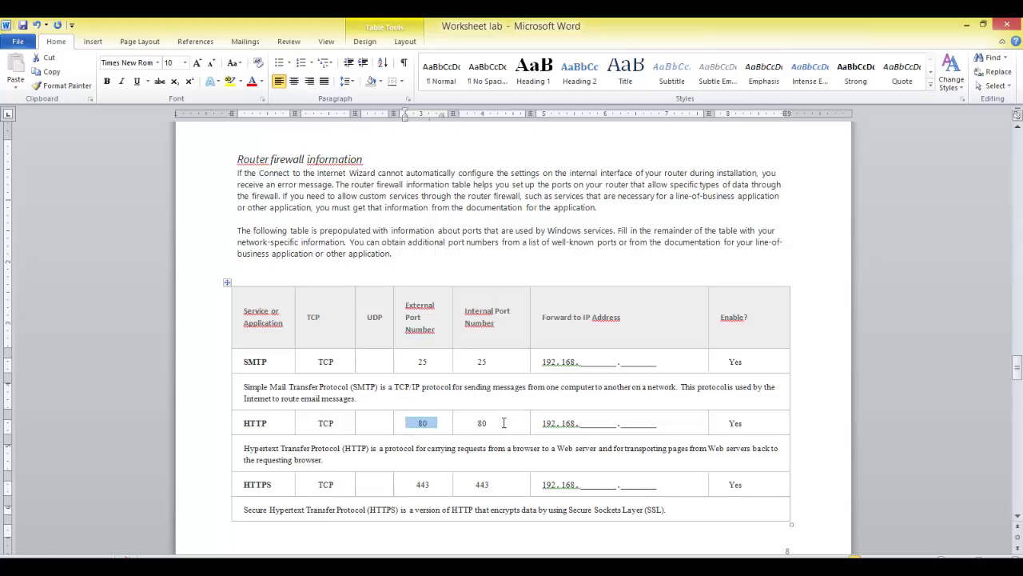
pyautogui.doubleClick(478, 424)
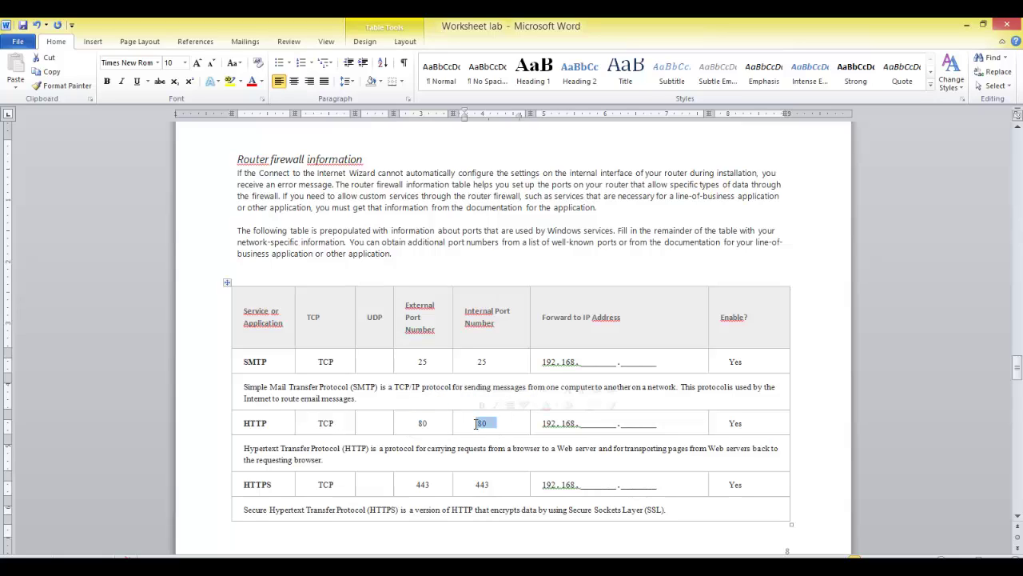
pyautogui.moveTo(659, 423); pyautogui.dragTo(554, 432)
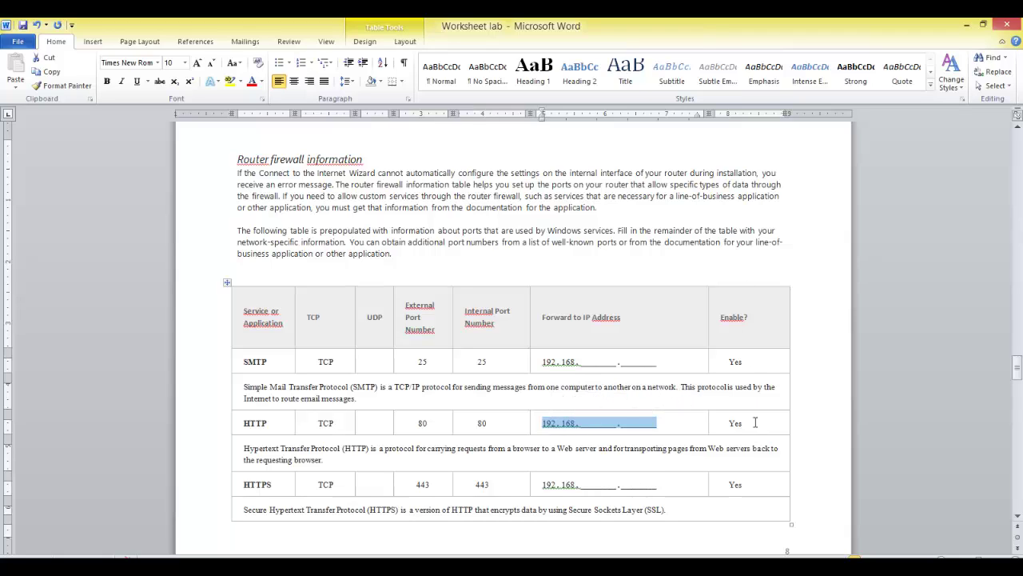
pyautogui.moveTo(750, 362); pyautogui.dragTo(729, 359)
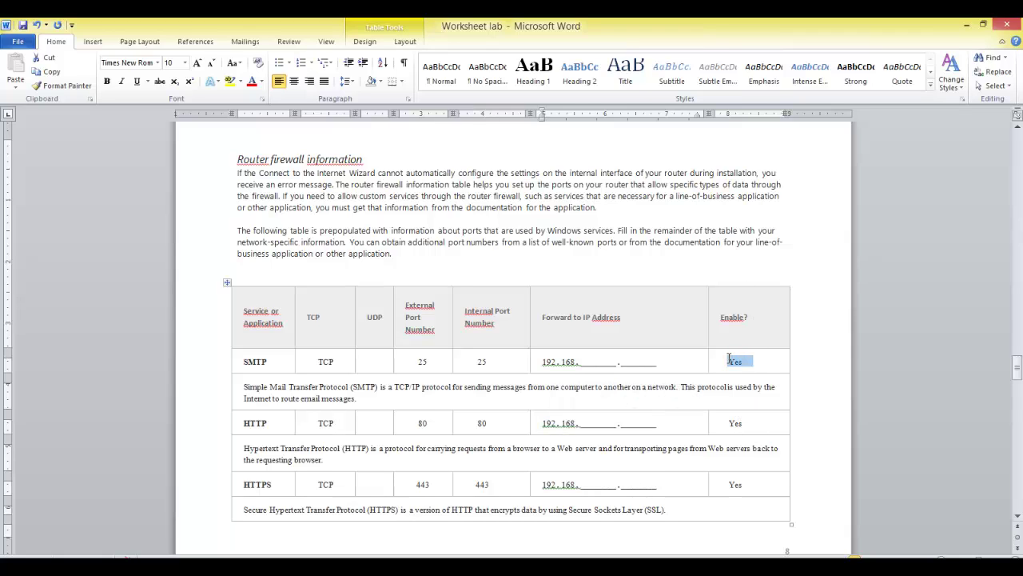
pyautogui.write('No')
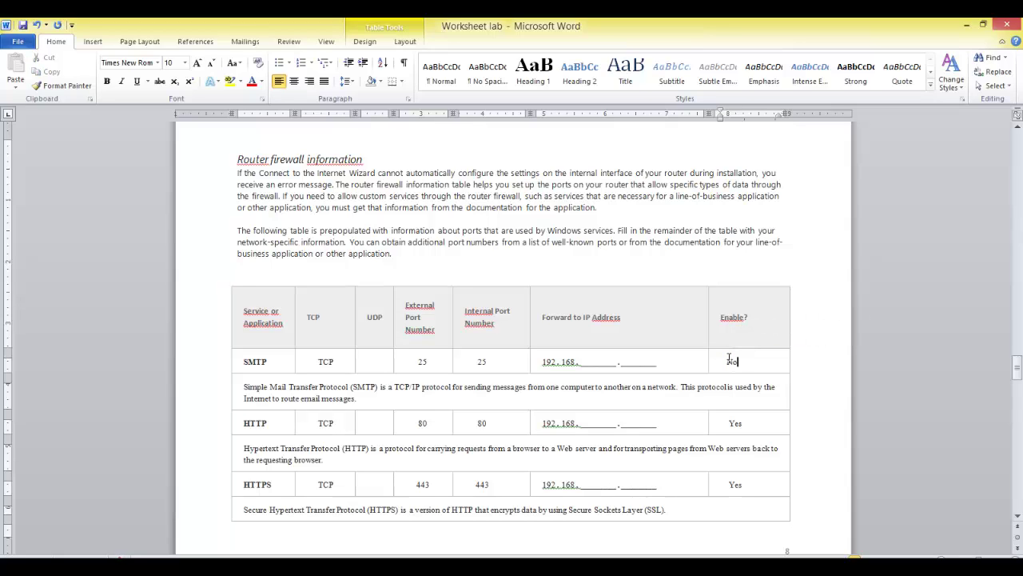
# Step: Review the HTTPS row's forwarding IP address and the HTTP external port 80
pyautogui.scroll(-2, 729, 359)
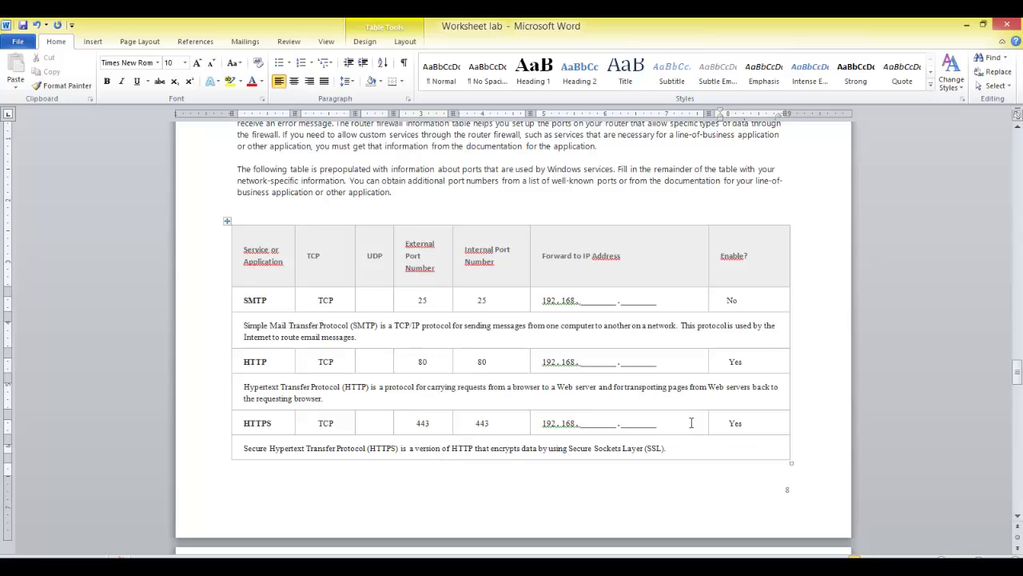
pyautogui.moveTo(658, 426); pyautogui.dragTo(569, 428)
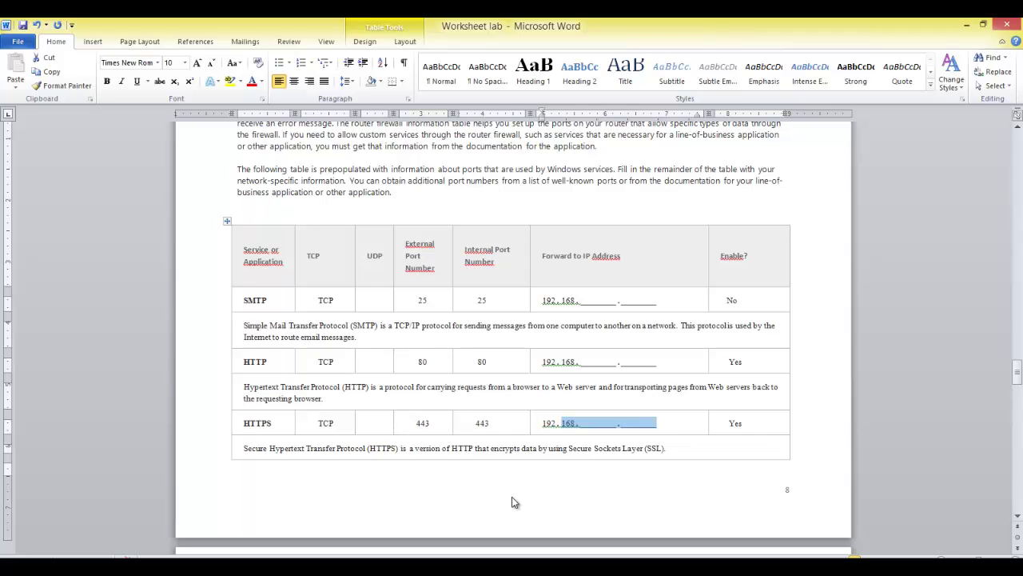
pyautogui.click(676, 422)
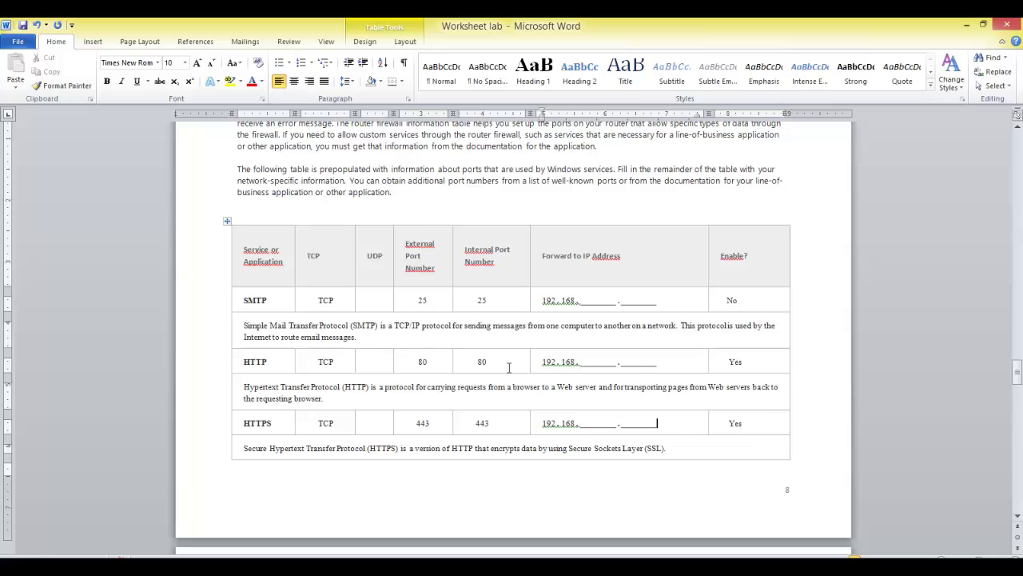
pyautogui.scroll(-5, 509, 367)
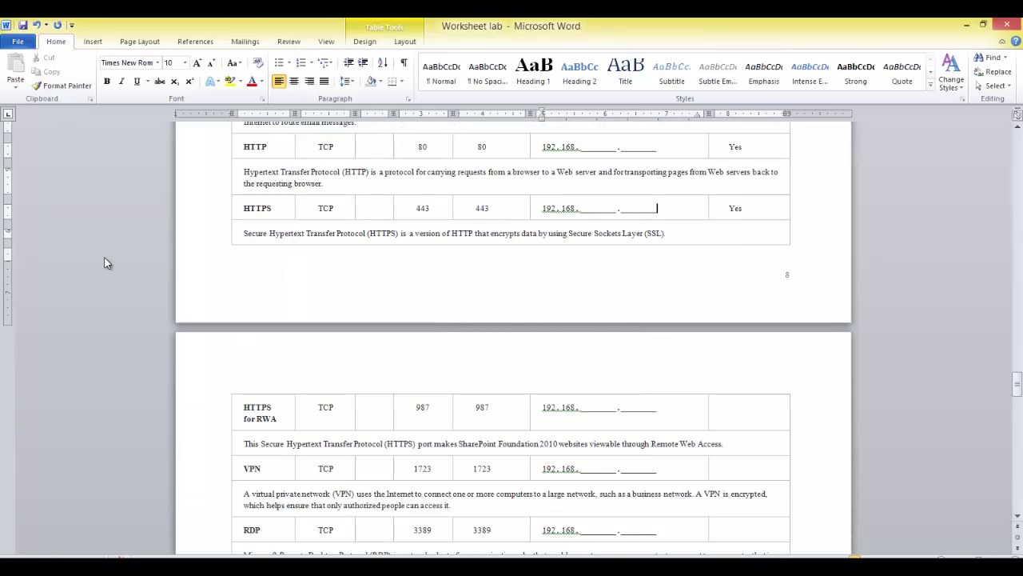
pyautogui.scroll(6, 311, 242)
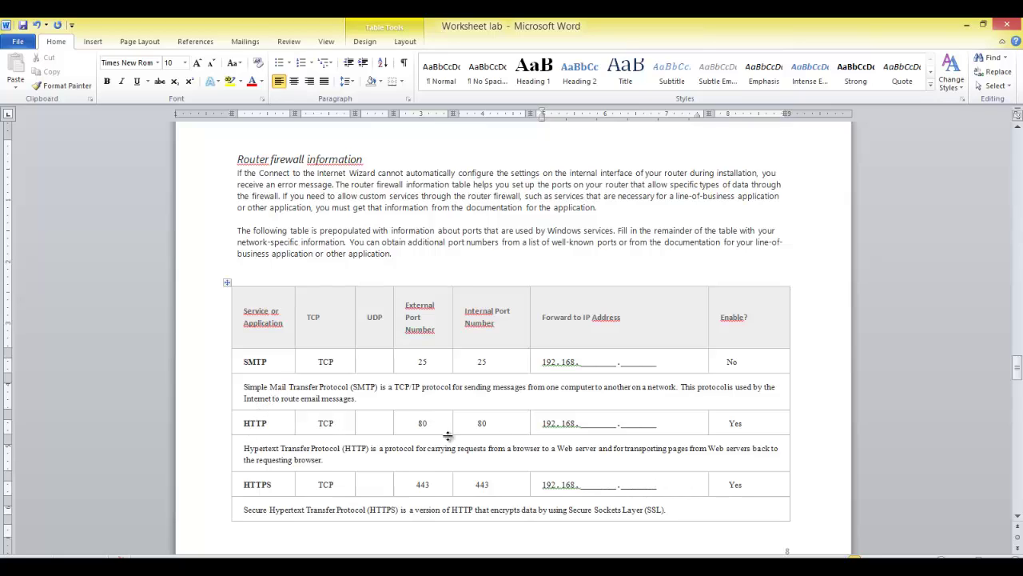
pyautogui.moveTo(444, 425); pyautogui.dragTo(418, 425)
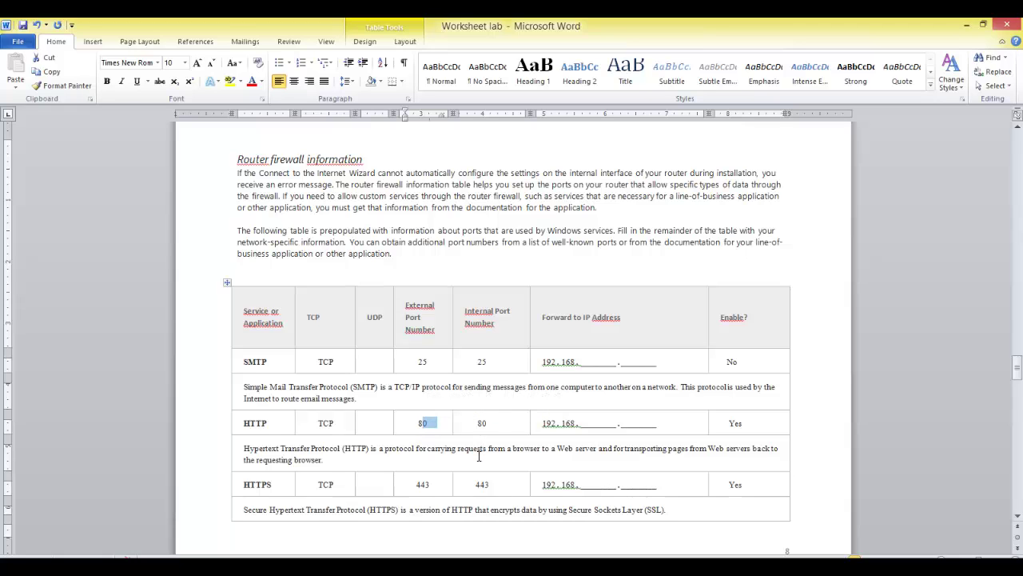
# Step: Scroll past the HTTPS for RWA, VPN and RDP rows to the page 10 user account tables
pyautogui.scroll(-10, 479, 455)
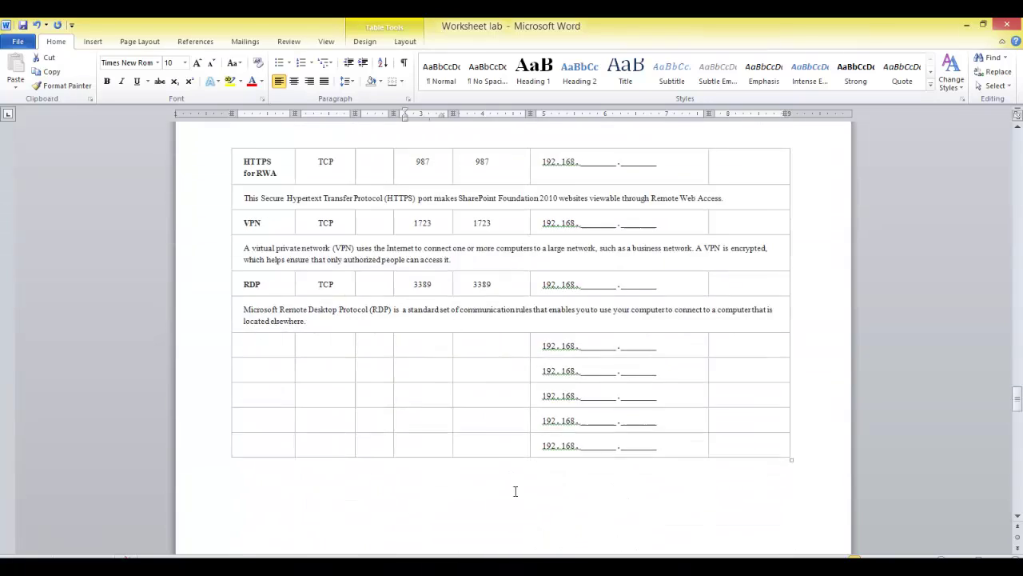
pyautogui.scroll(-10, 518, 493)
pyautogui.scroll(8, 528, 507)
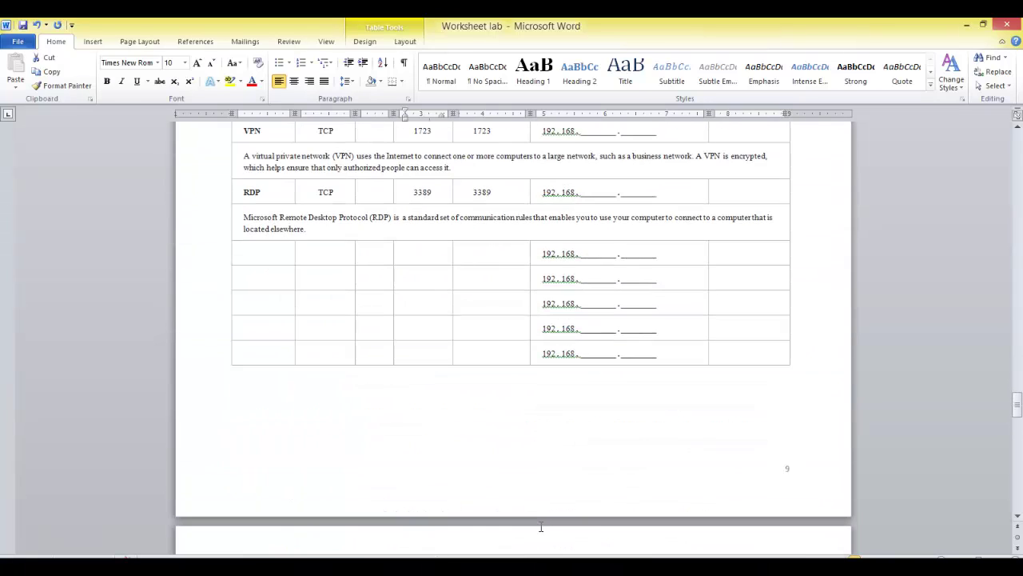
pyautogui.scroll(5, 551, 485)
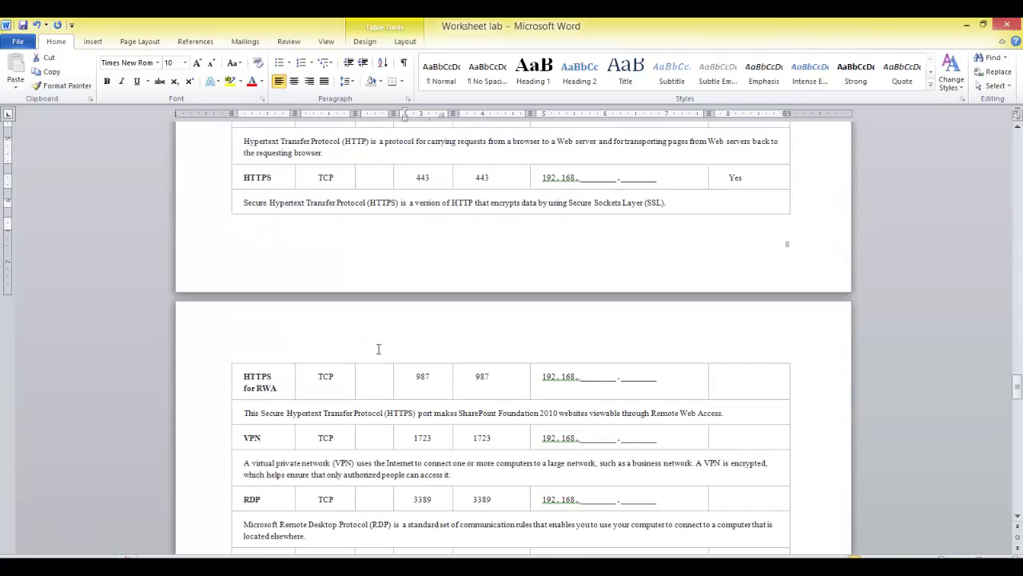
pyautogui.scroll(2, 378, 349)
pyautogui.scroll(-13, 376, 336)
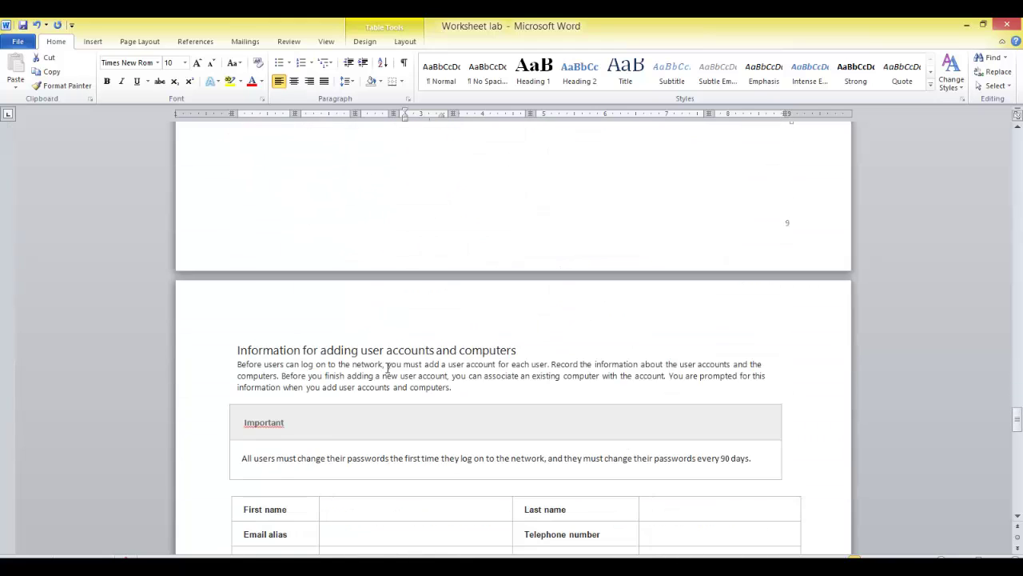
pyautogui.scroll(-3, 387, 368)
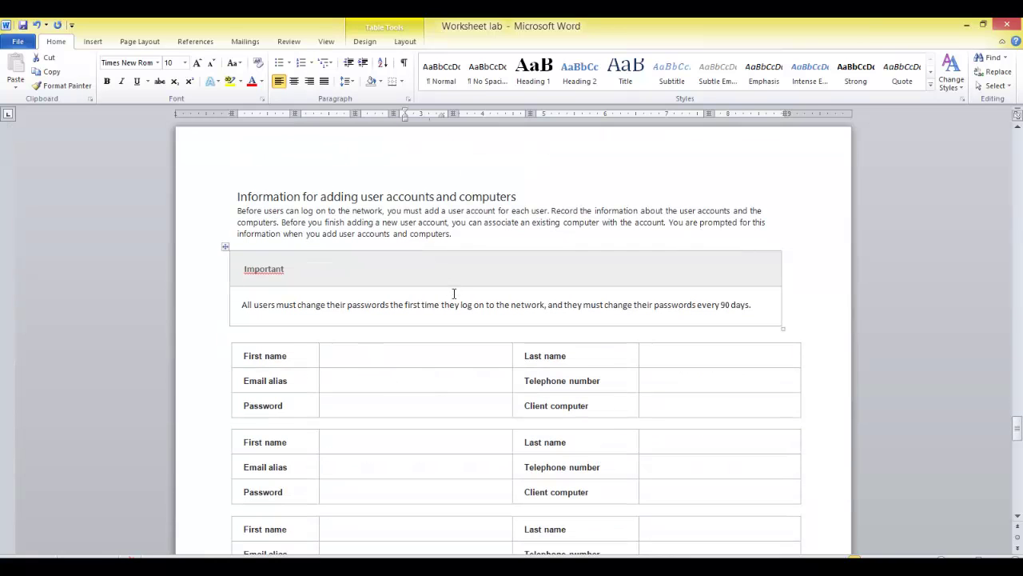
pyautogui.scroll(-5, 464, 316)
pyautogui.scroll(2, 457, 324)
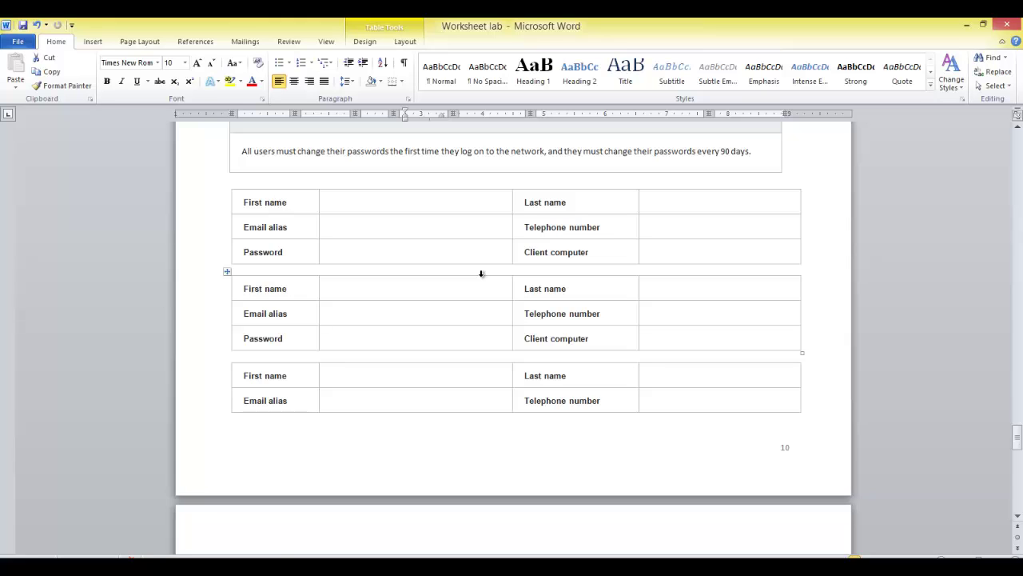
# Step: Scroll to the document's end, then back to page 1 showing HD:0 = 600 GB
pyautogui.scroll(-4, 480, 276)
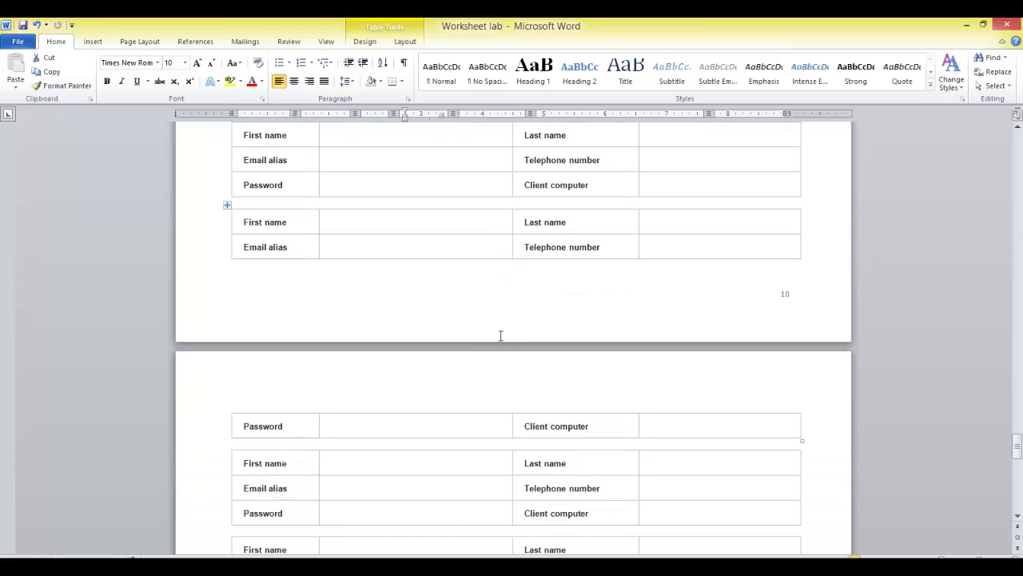
pyautogui.scroll(-15, 500, 335)
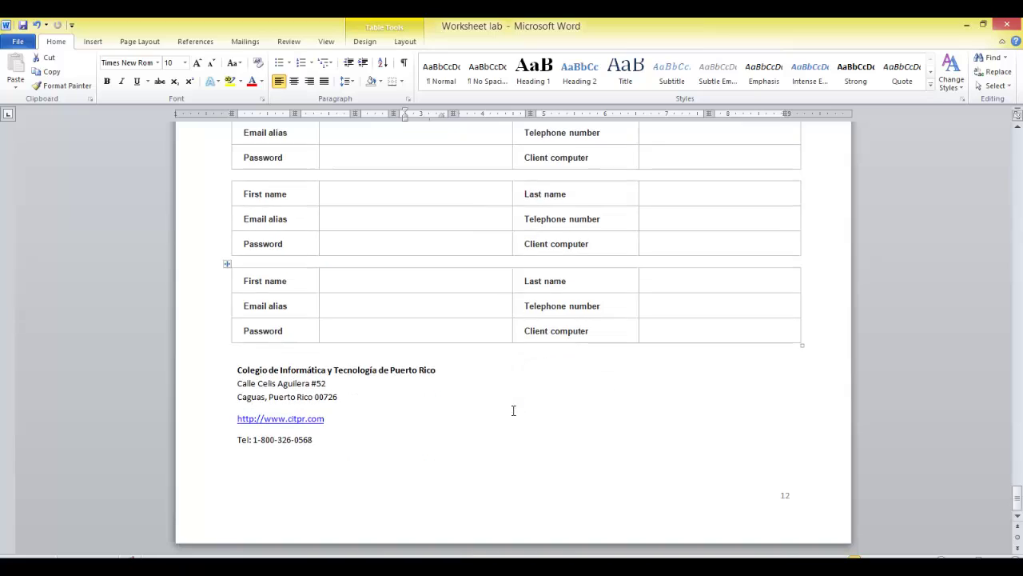
pyautogui.scroll(20, 517, 437)
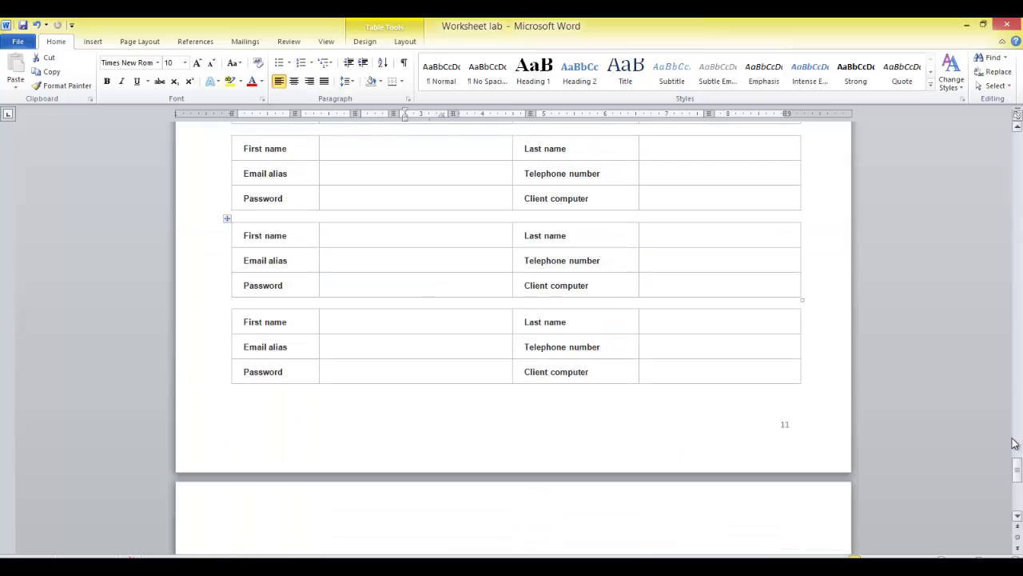
pyautogui.moveTo(1017, 470); pyautogui.dragTo(999, 139)
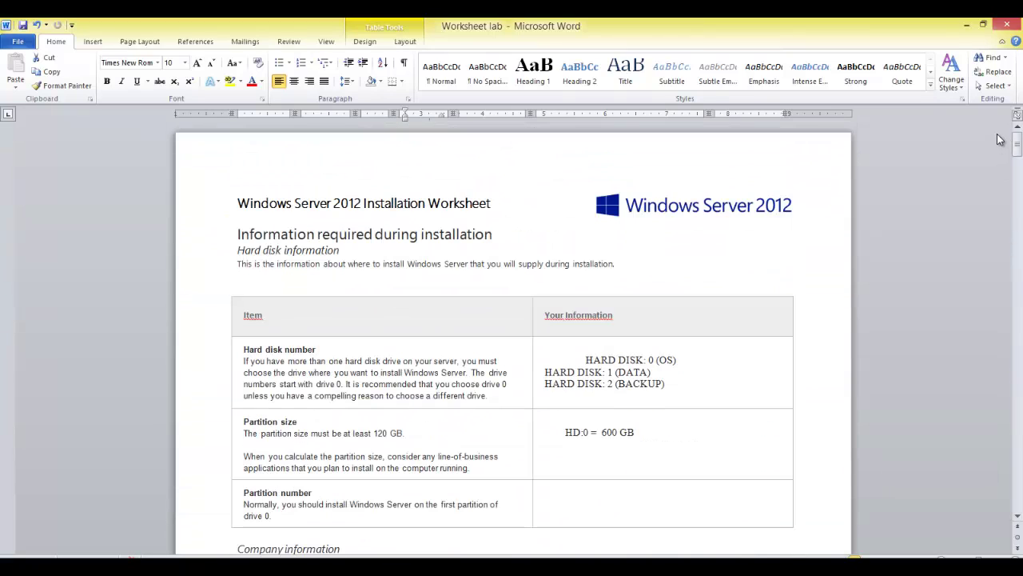